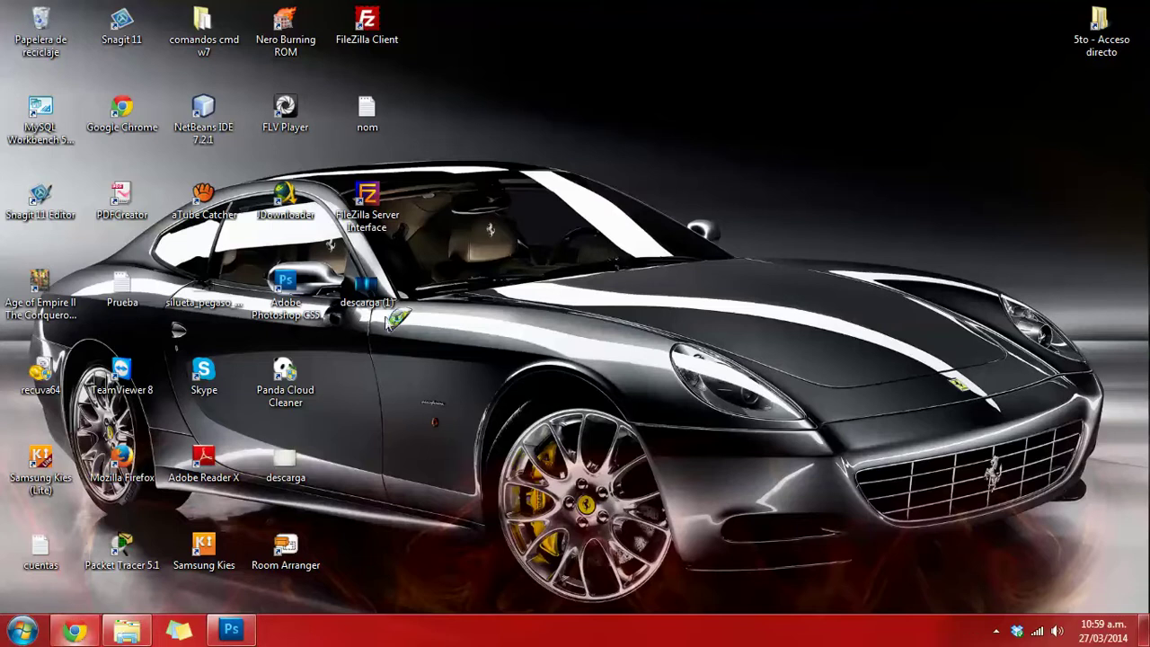
Launch Chrome from the taskbar so it loads the Google México home page
{"action": "left_click", "coordinate": [75, 631]}
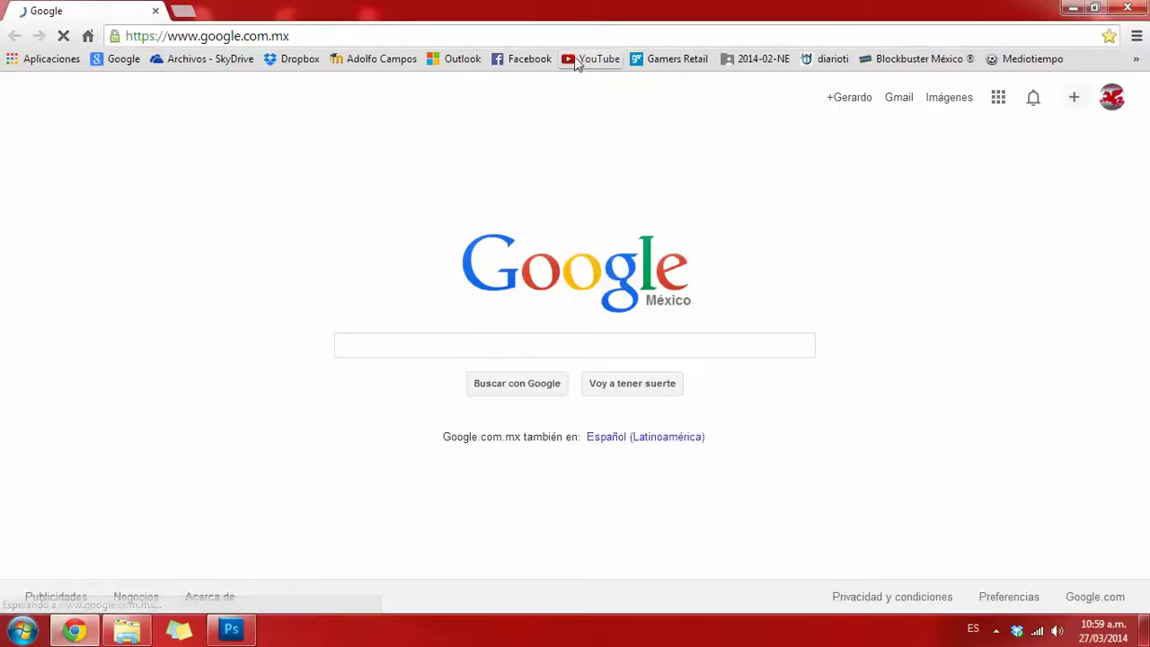
Open the user's own YouTube channel page (Mi canal), then minimize Chrome
{"action": "left_click", "coordinate": [593, 59]}
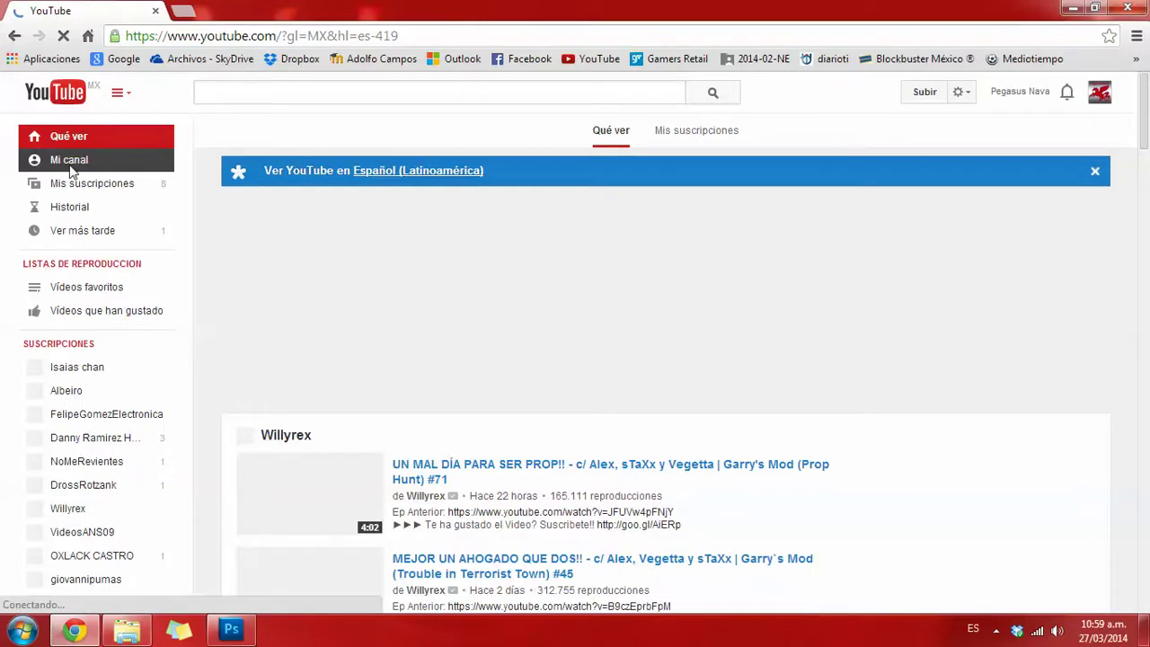
{"action": "left_click", "coordinate": [72, 160]}
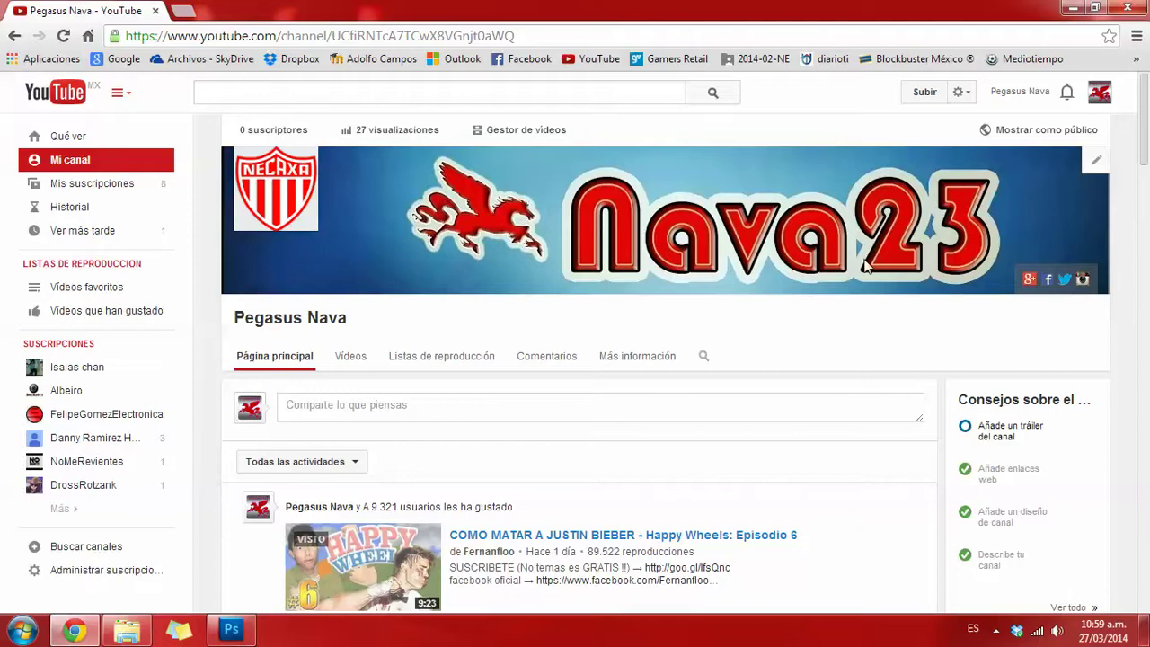
{"action": "left_click", "coordinate": [1069, 7]}
Create a new 2048 × 1152 px, 72 ppi document with a transparent background
{"action": "left_click", "coordinate": [231, 630]}
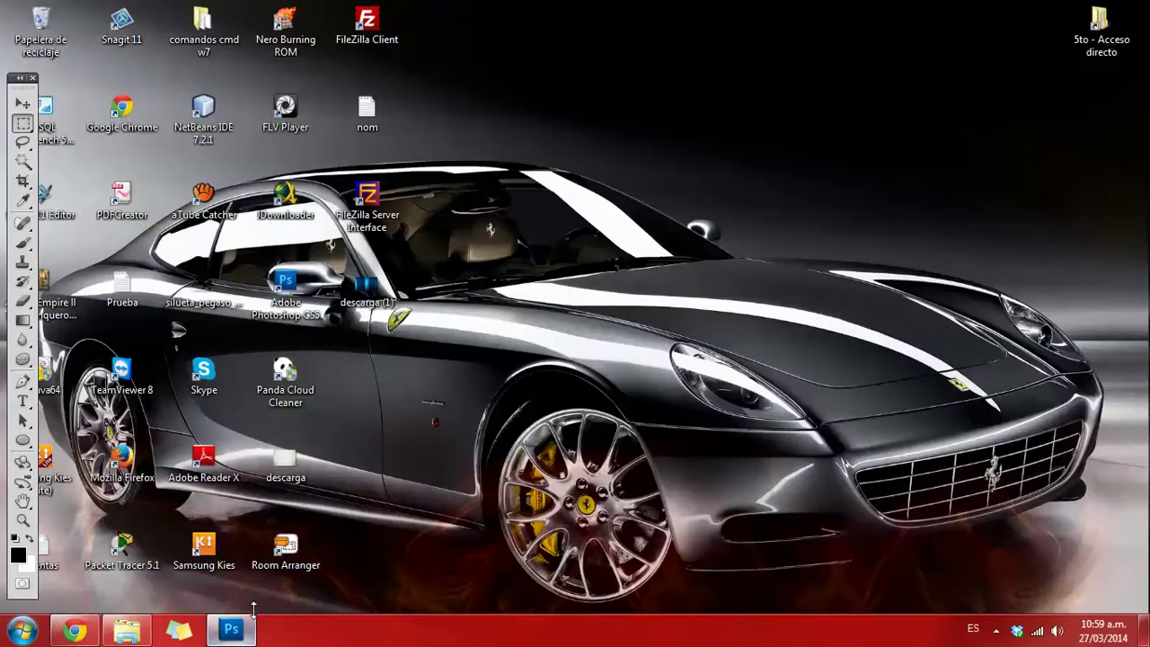
{"action": "left_click", "coordinate": [61, 15]}
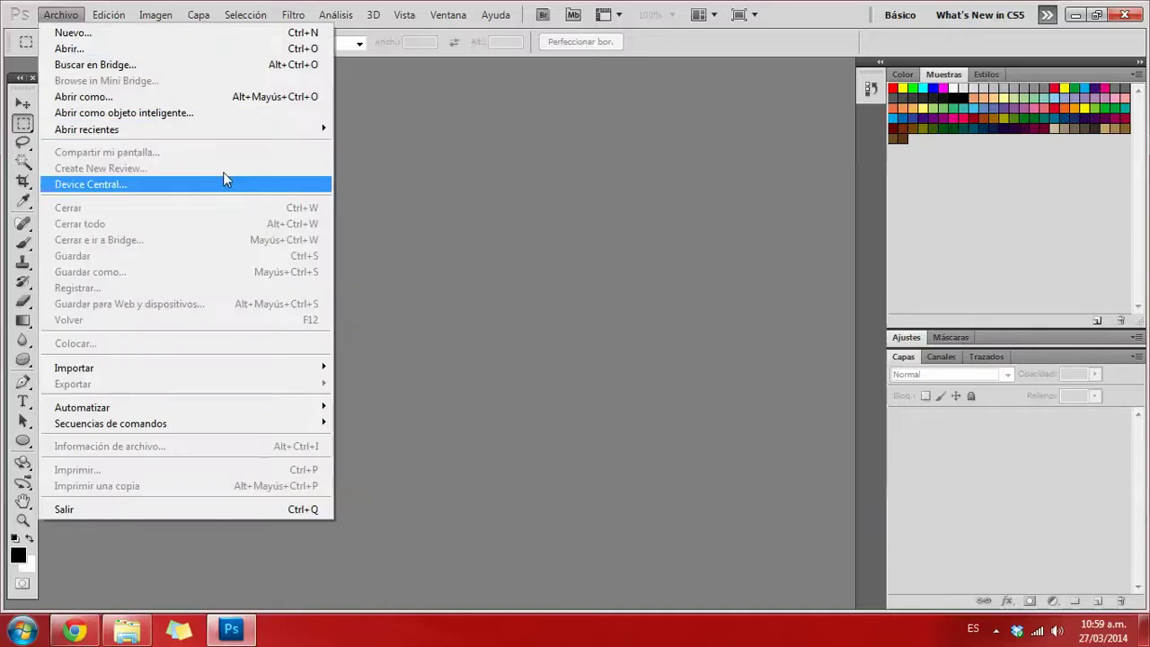
{"action": "left_click", "coordinate": [68, 31]}
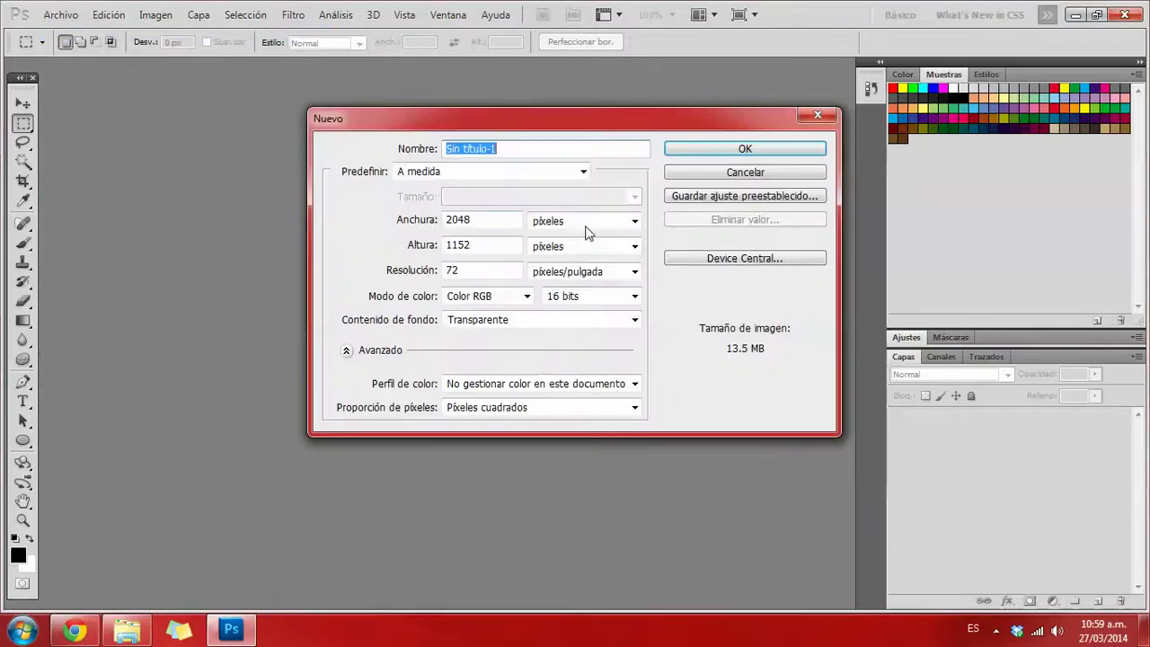
{"action": "left_click", "coordinate": [502, 222]}
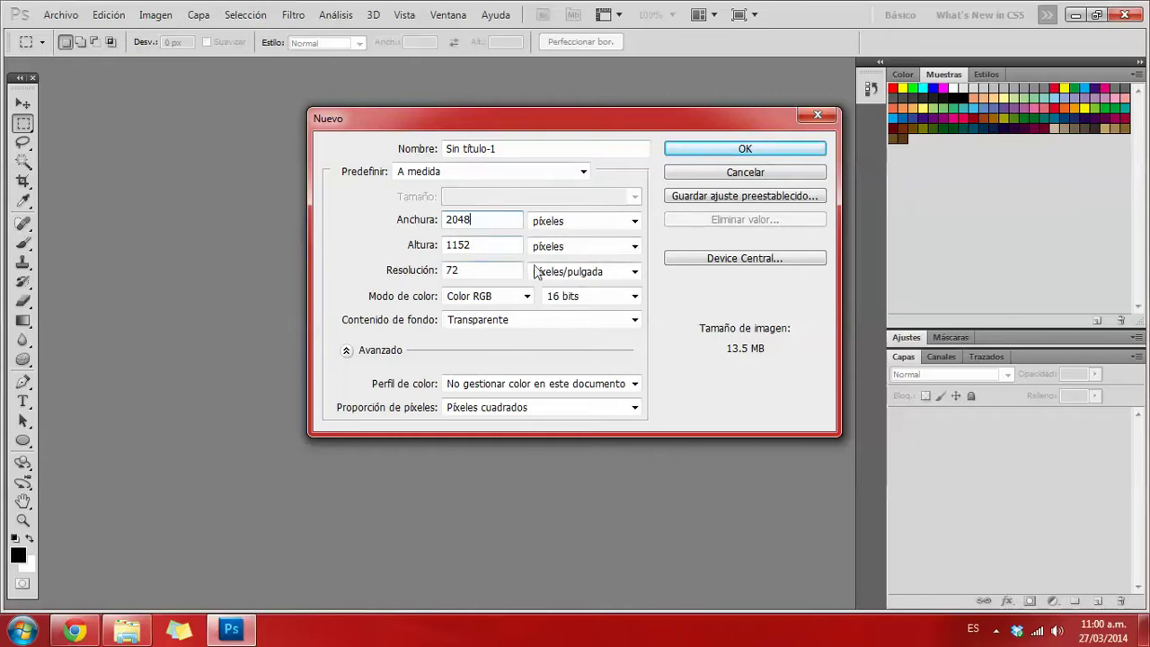
{"action": "left_click", "coordinate": [488, 242]}
{"action": "left_click", "coordinate": [522, 321]}
{"action": "left_click", "coordinate": [525, 322]}
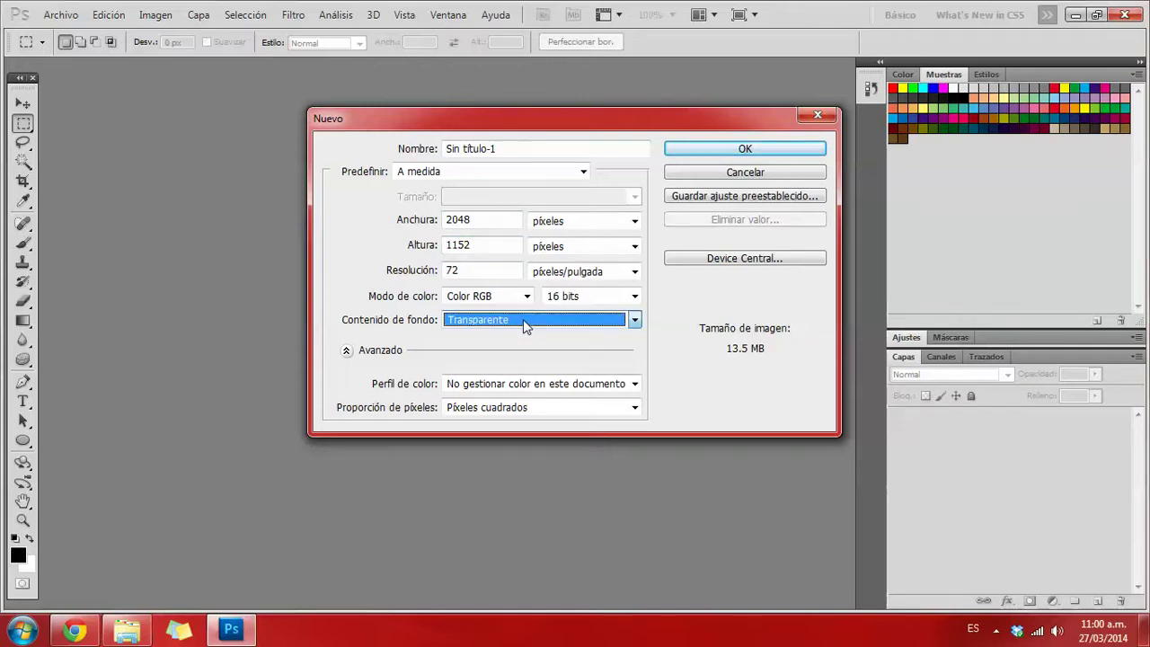
{"action": "left_click", "coordinate": [757, 154]}
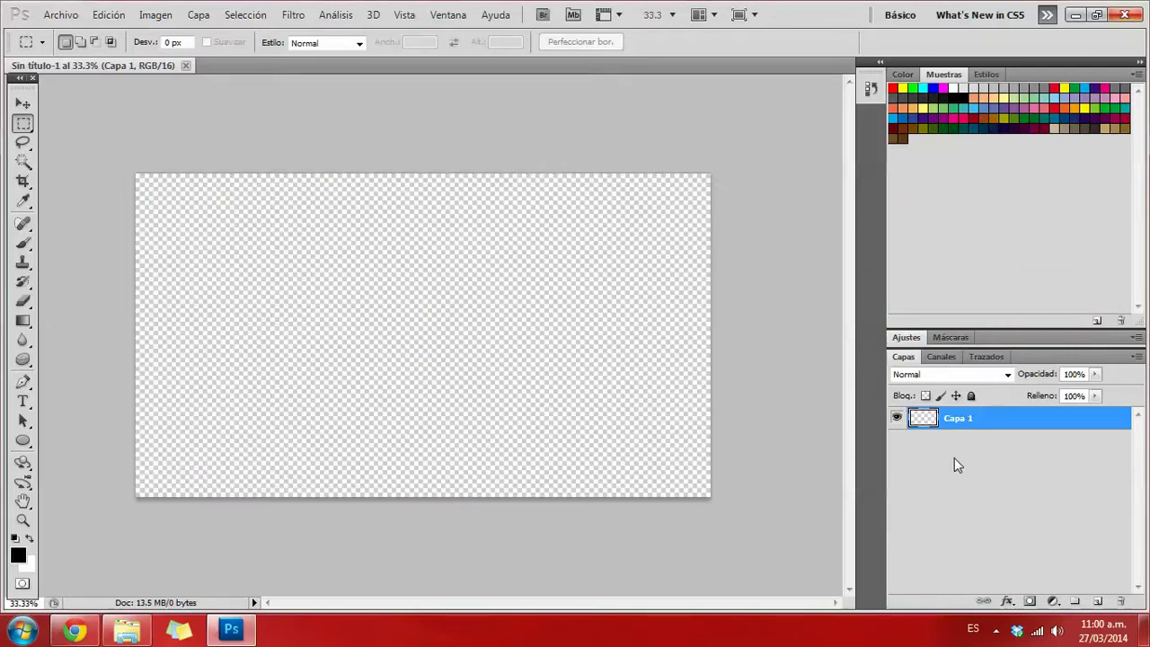
Place the 'descarga (1)' blue-stripes image and stretch it to the canvas edges
{"action": "left_click", "coordinate": [1071, 21]}
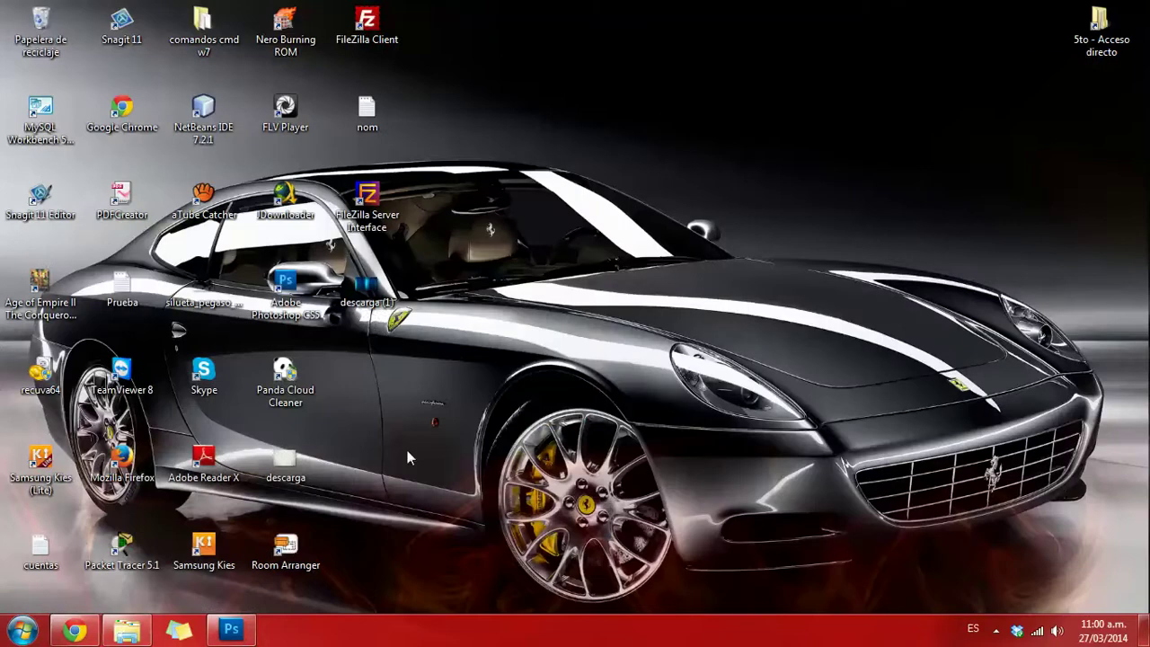
{"action": "mouse_move", "coordinate": [376, 313]}
{"action": "left_mouse_down"}
{"action": "mouse_move", "coordinate": [254, 637]}
{"action": "mouse_move", "coordinate": [495, 296]}
{"action": "mouse_move", "coordinate": [694, 174]}
{"action": "left_mouse_up"}
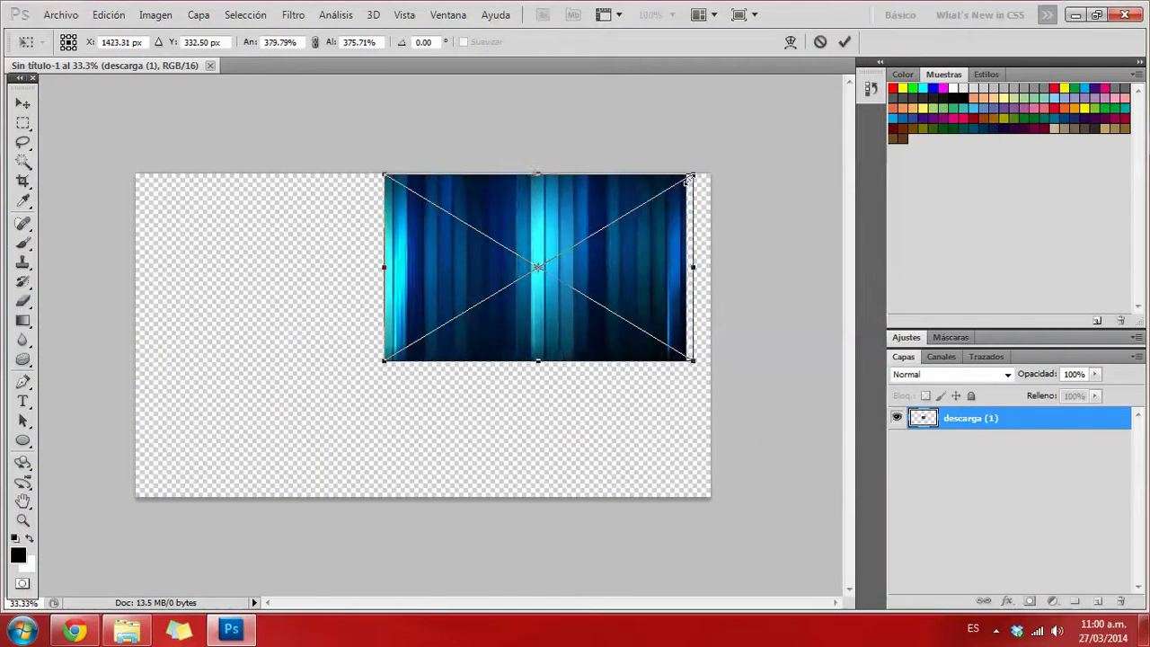
{"action": "left_click_drag", "start_coordinate": [382, 362], "coordinate": [140, 496]}
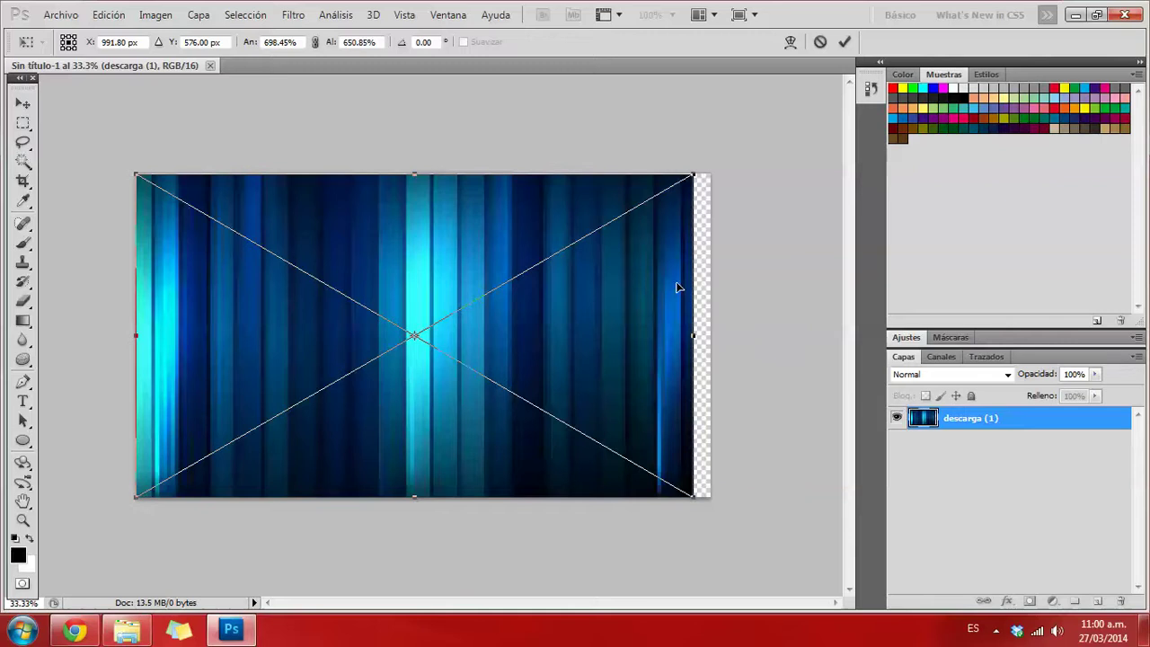
{"action": "left_click_drag", "start_coordinate": [690, 336], "coordinate": [710, 337]}
{"action": "right_click", "coordinate": [683, 317]}
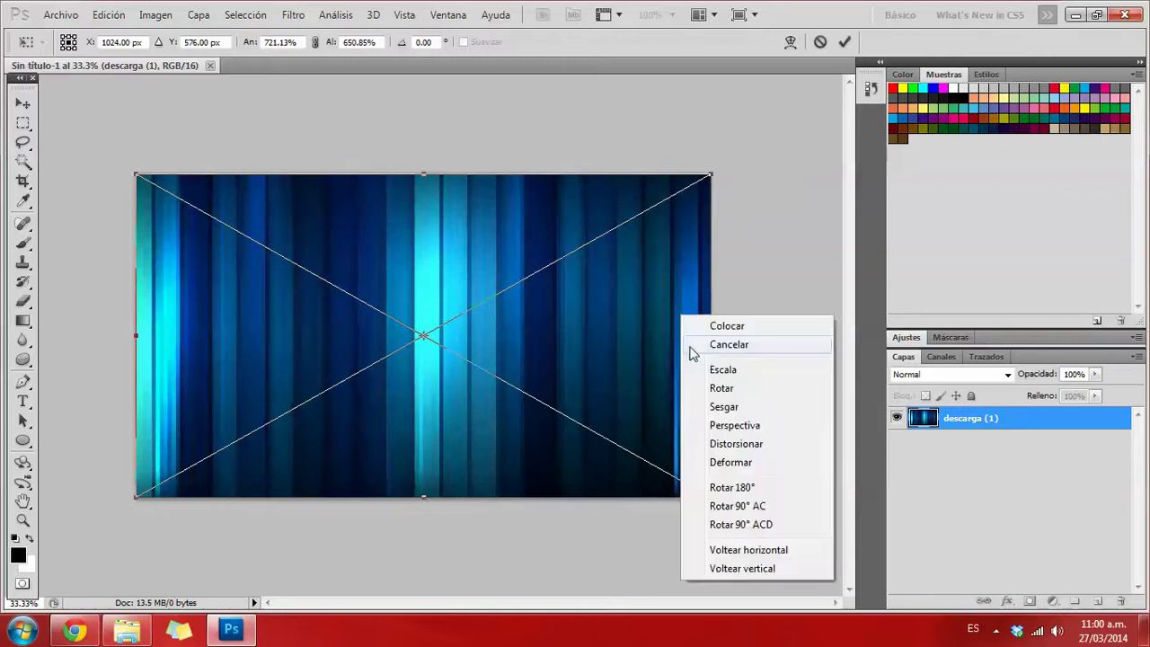
{"action": "left_click", "coordinate": [724, 326]}
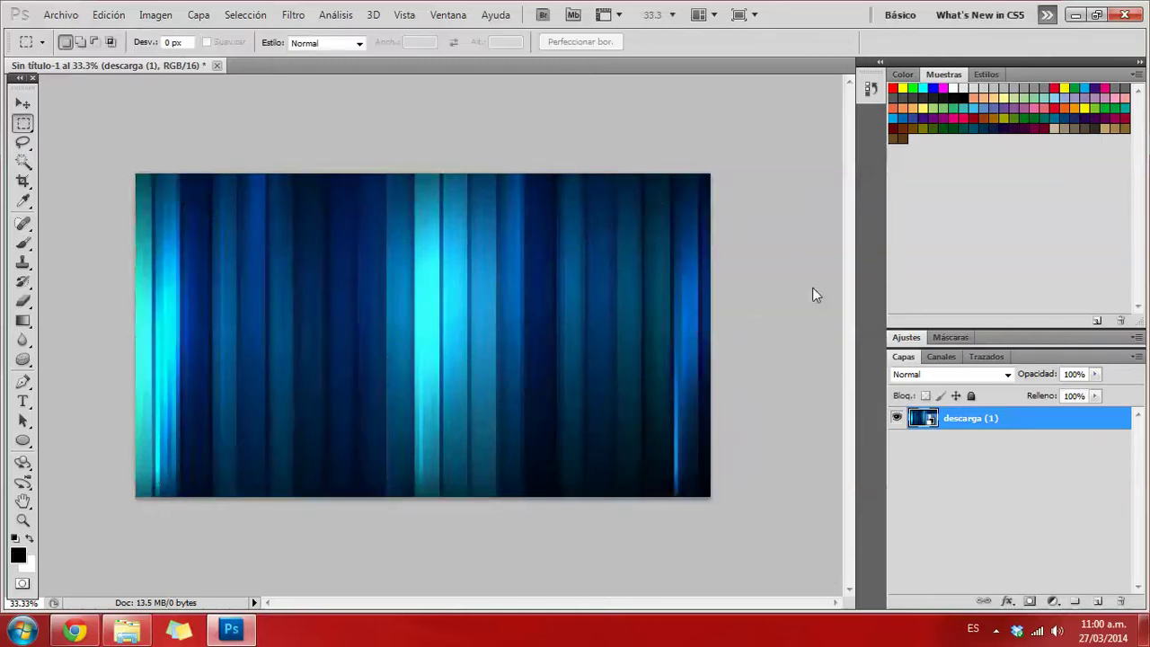
{"action": "double_click", "coordinate": [1030, 425]}
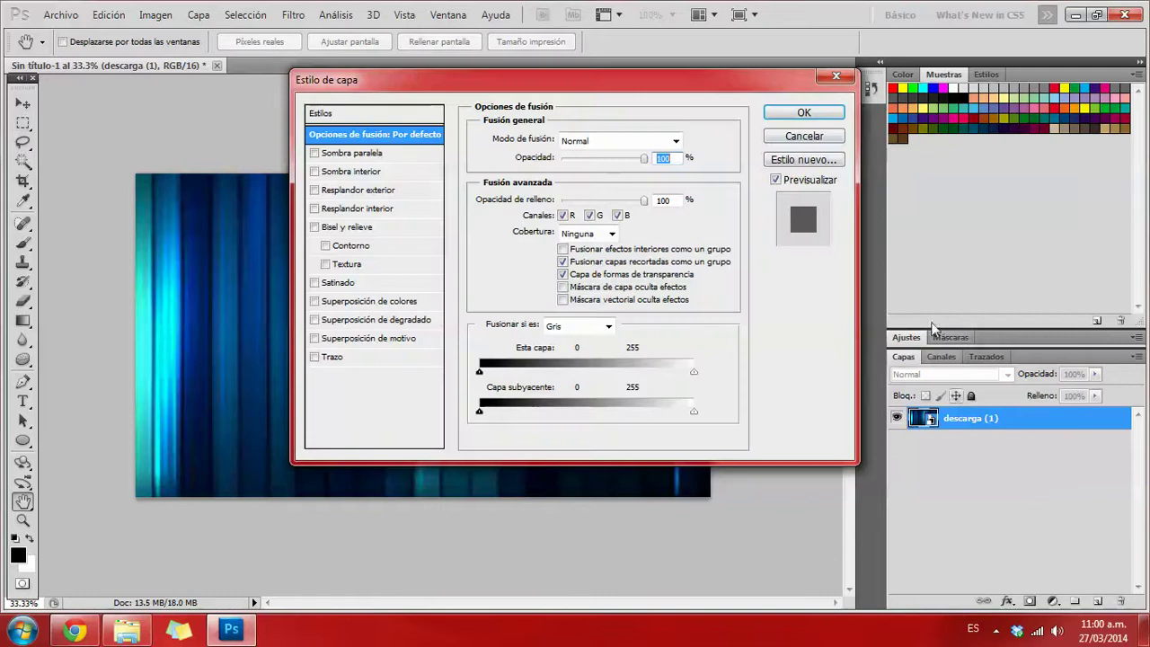
Duplicate the stripes layer as 'descarga (1) copia' and delete the original 'descarga (1)' layer
{"action": "left_click", "coordinate": [836, 75]}
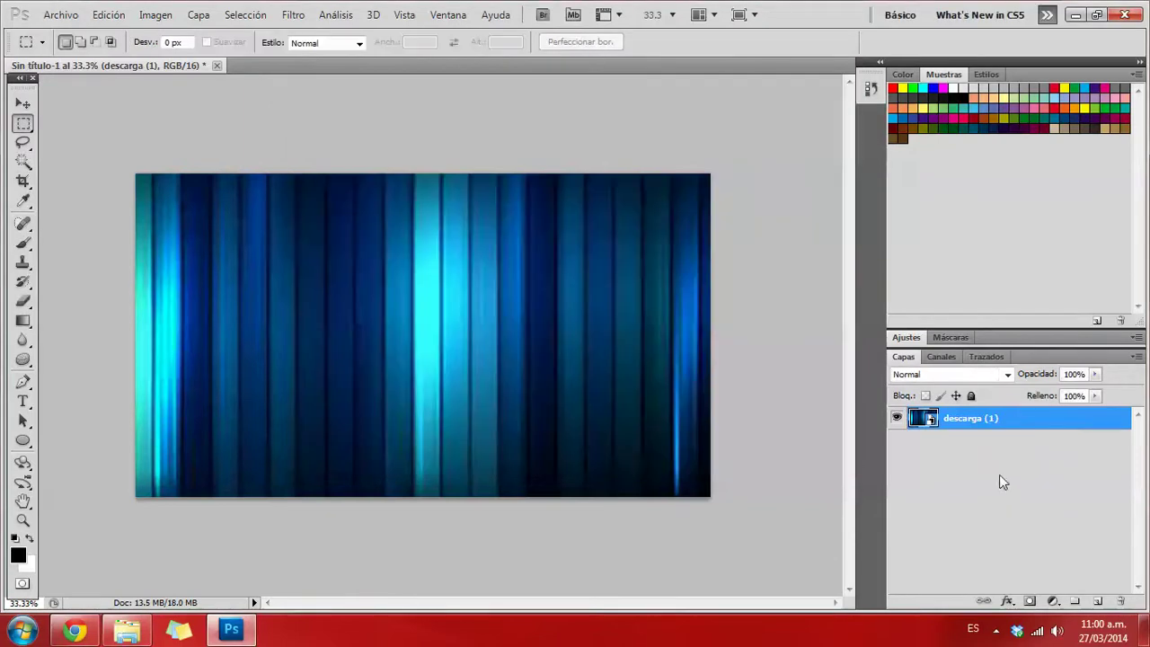
{"action": "right_click", "coordinate": [1018, 425]}
{"action": "left_click", "coordinate": [881, 199]}
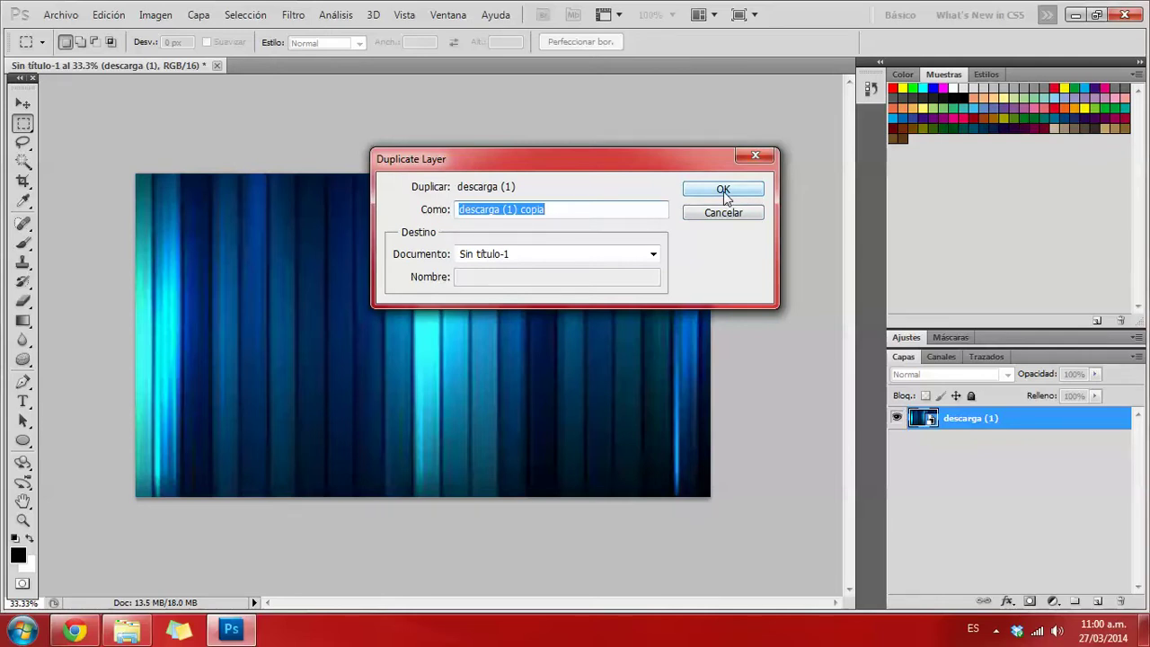
{"action": "left_click", "coordinate": [724, 190]}
{"action": "left_click", "coordinate": [1020, 444]}
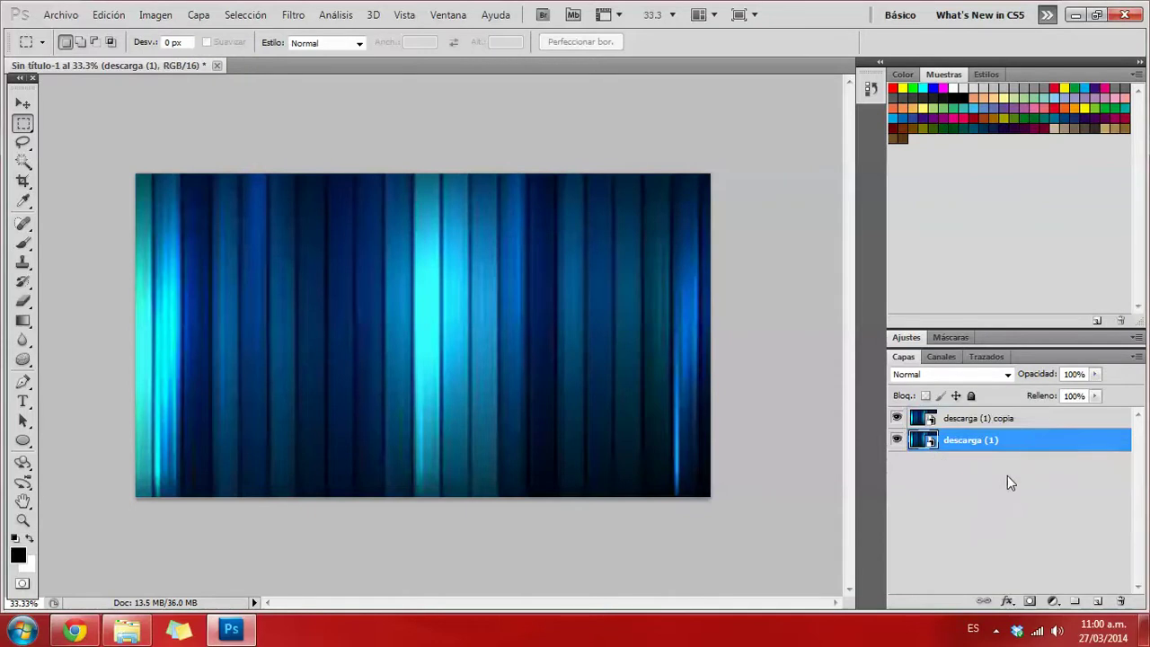
{"action": "key", "text": "Delete"}
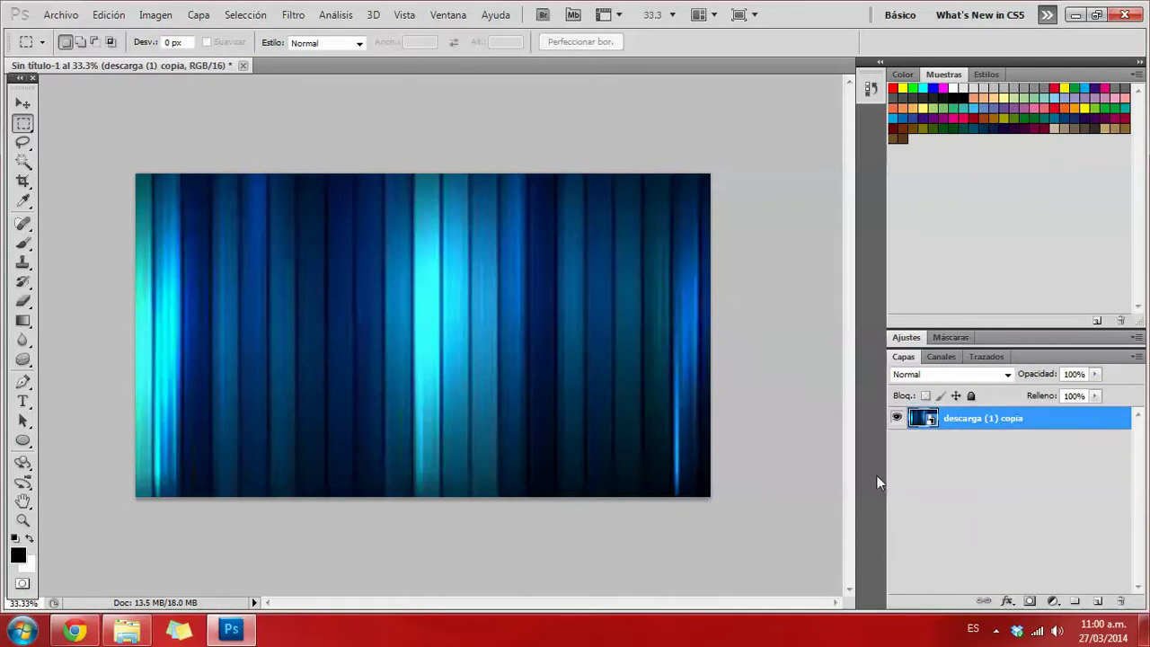
Add black Bauhaus 93 text 'pegasusnava23' and move it slightly lower on the banner
{"action": "left_click", "coordinate": [23, 401]}
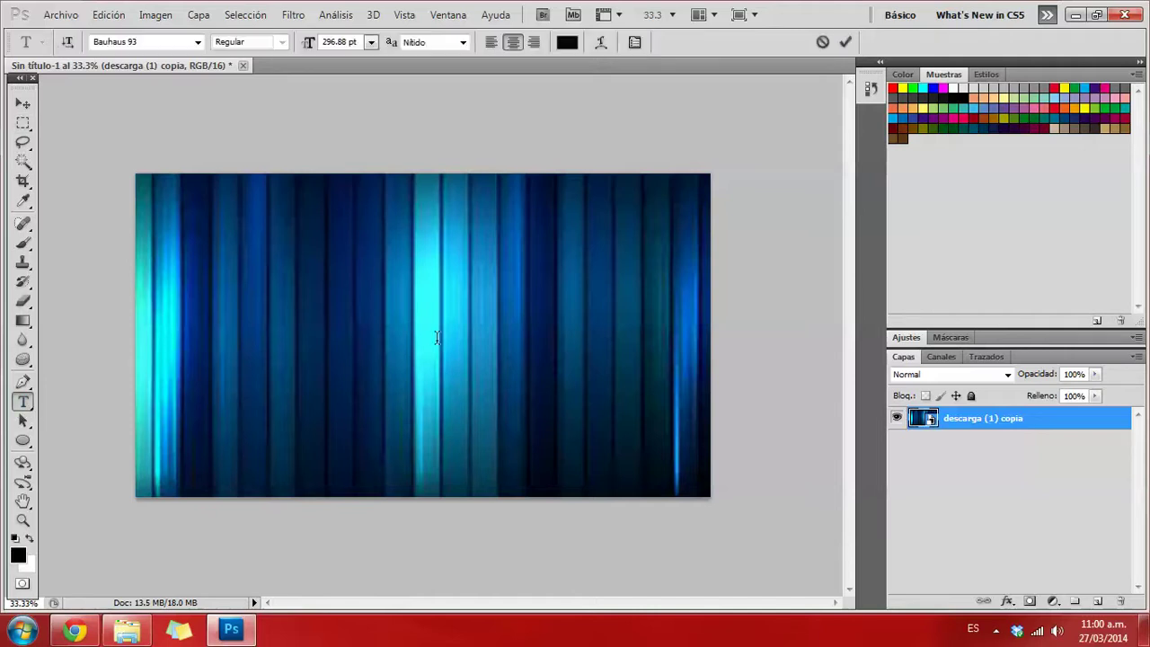
{"action": "left_click", "coordinate": [432, 342]}
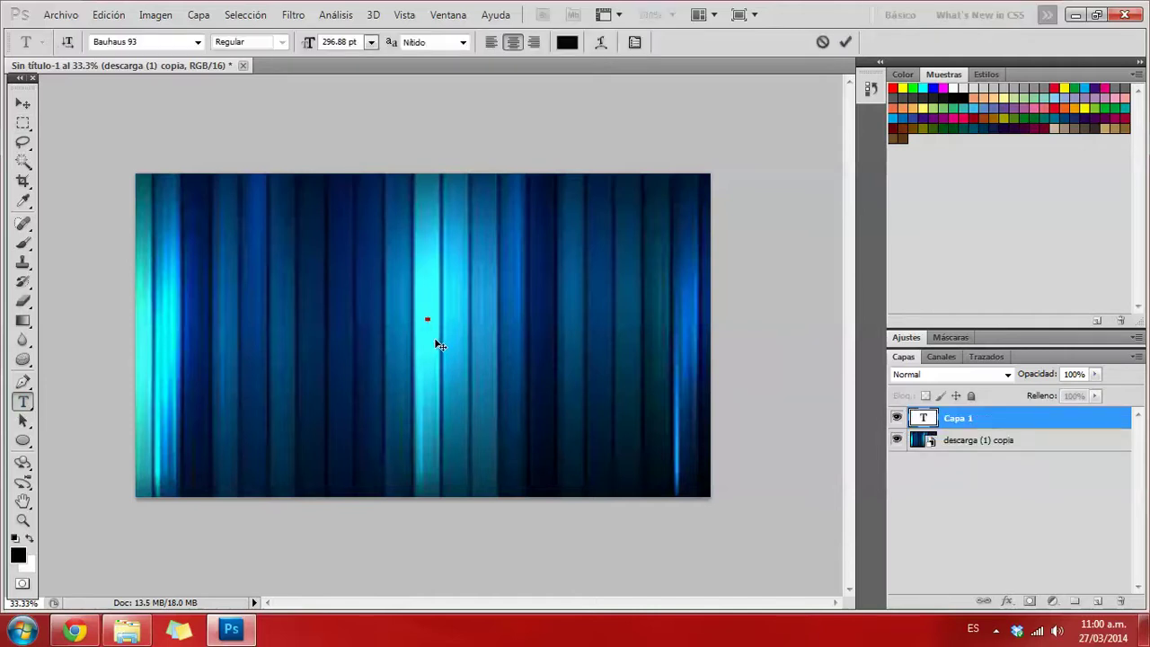
{"action": "type", "text": "pegasus"}
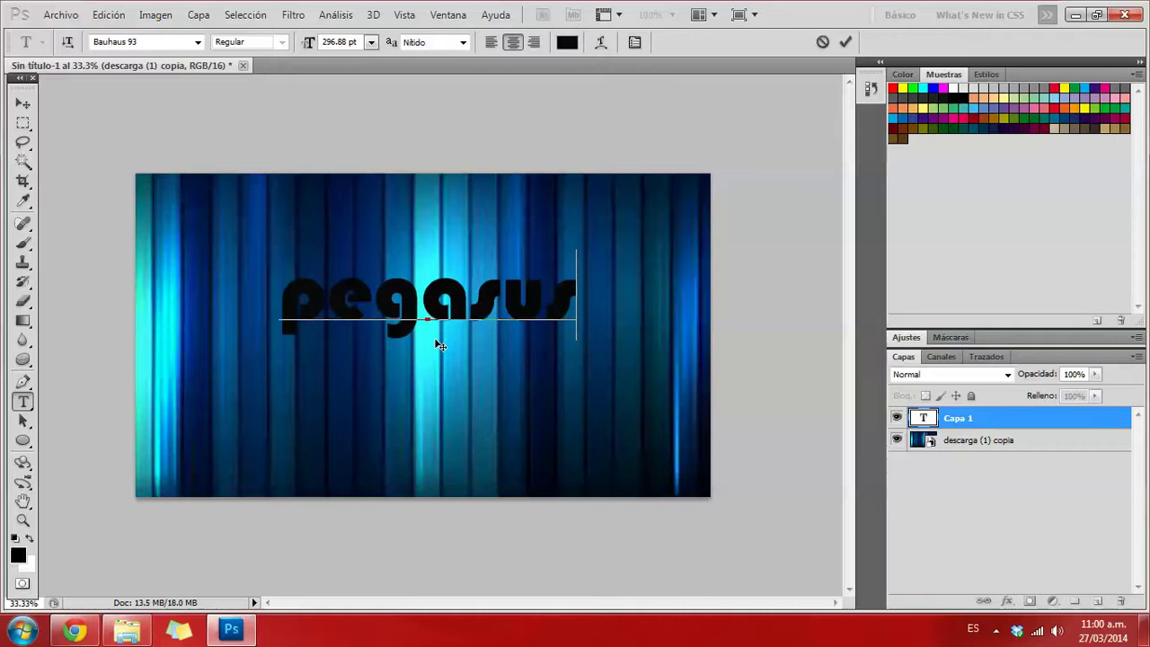
{"action": "type", "text": "nava23"}
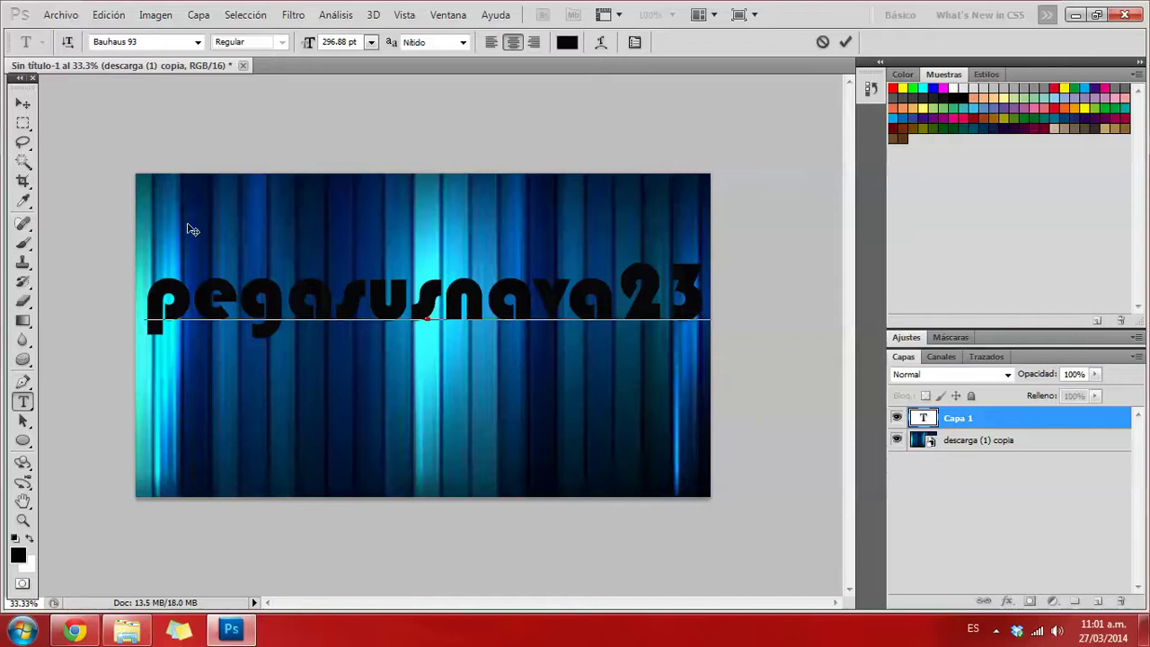
{"action": "left_click", "coordinate": [23, 105]}
{"action": "left_click_drag", "start_coordinate": [494, 297], "coordinate": [488, 342]}
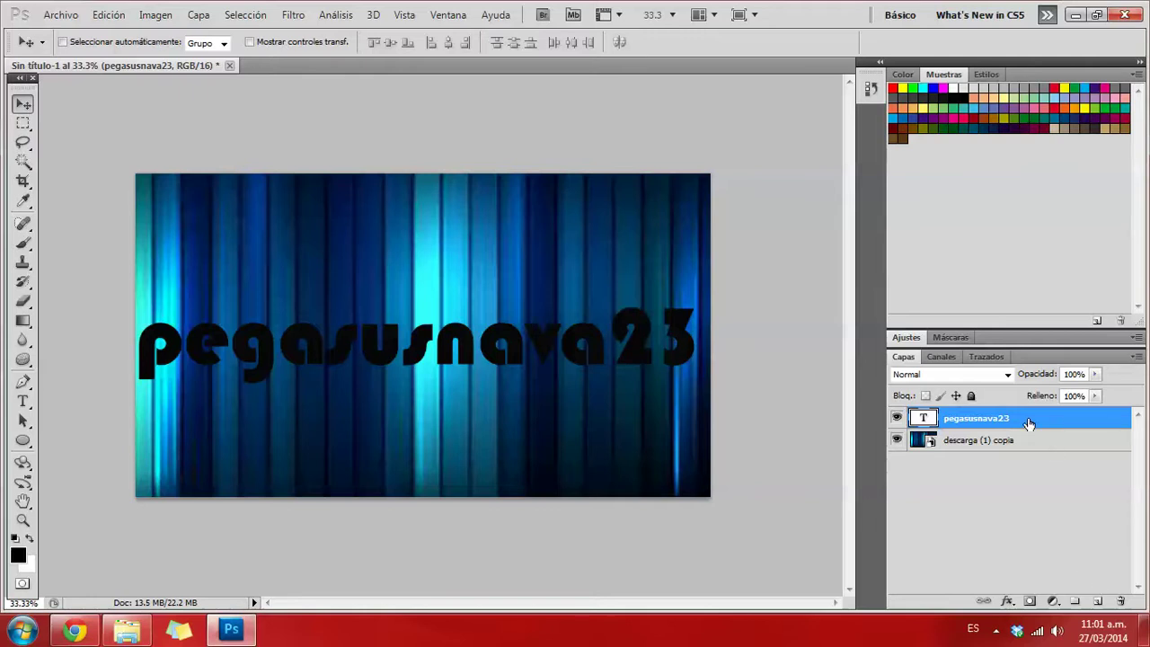
Enable Bisel y relieve with Contorno and a Trazo outline on the text layer
{"action": "double_click", "coordinate": [990, 418]}
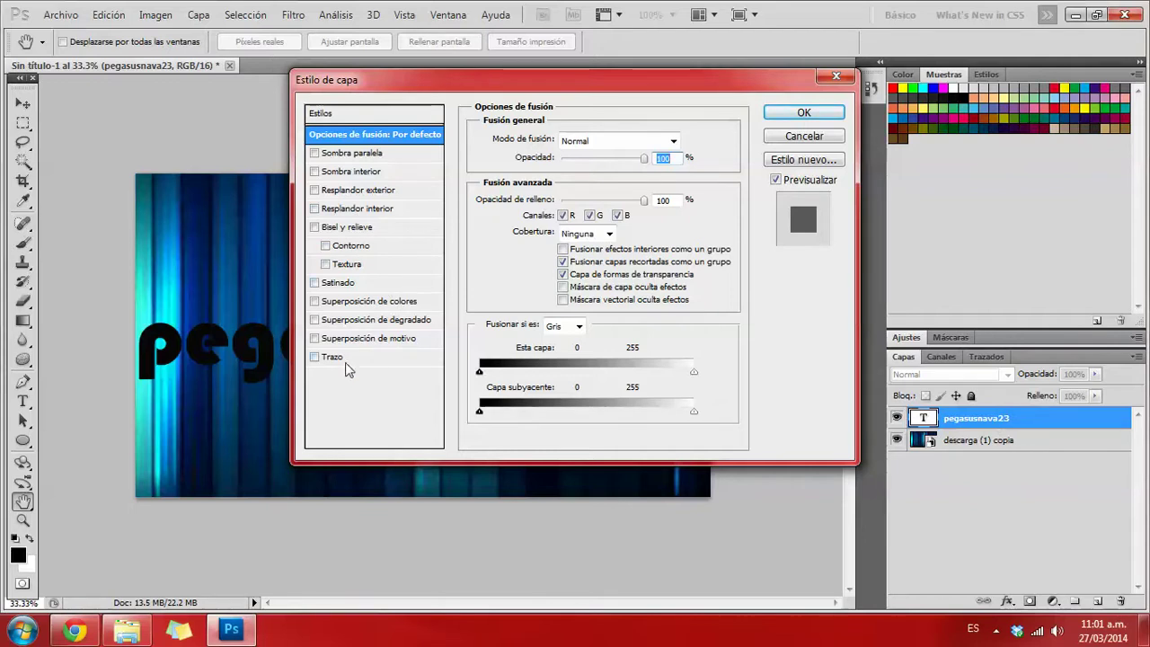
{"action": "left_click", "coordinate": [316, 227]}
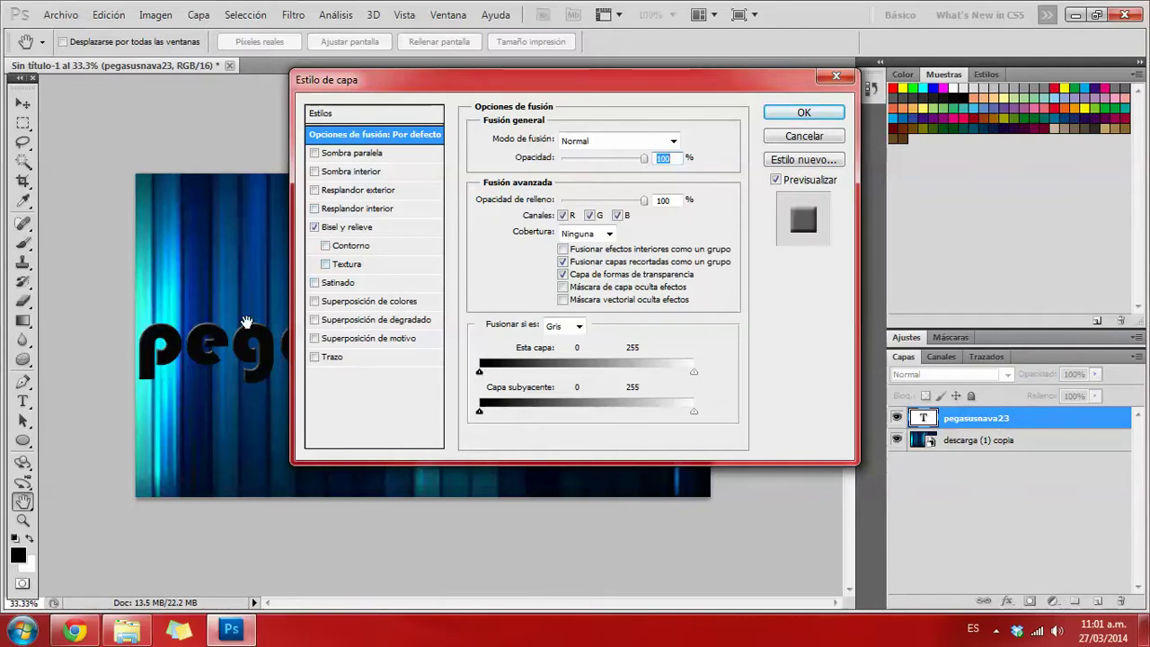
{"action": "left_click_drag", "start_coordinate": [569, 90], "coordinate": [958, 100]}
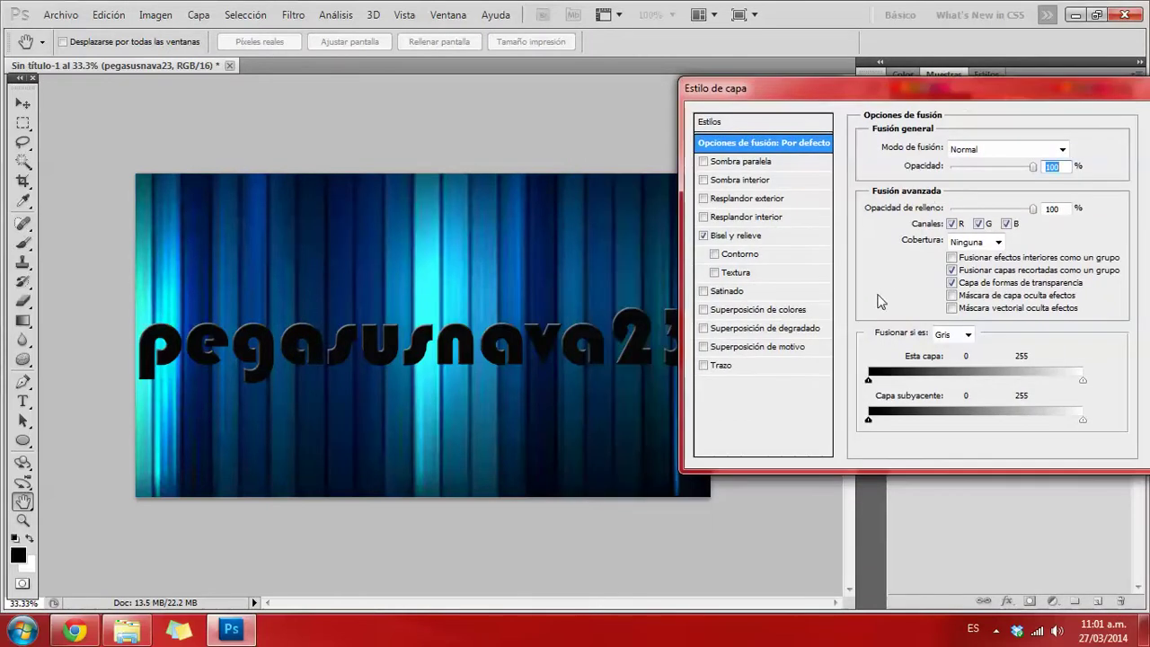
{"action": "left_click", "coordinate": [704, 237]}
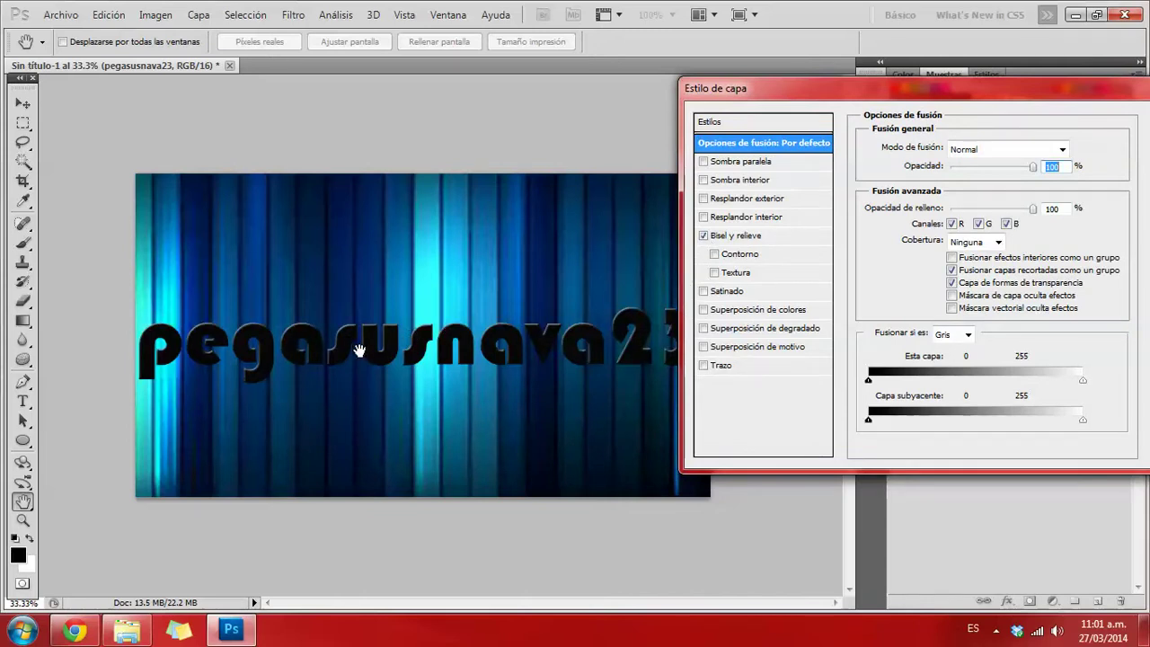
{"action": "mouse_move", "coordinate": [895, 88]}
{"action": "left_mouse_down"}
{"action": "mouse_move", "coordinate": [398, 94]}
{"action": "mouse_move", "coordinate": [889, 39]}
{"action": "mouse_move", "coordinate": [902, 47]}
{"action": "left_mouse_up"}
{"action": "left_click", "coordinate": [719, 212]}
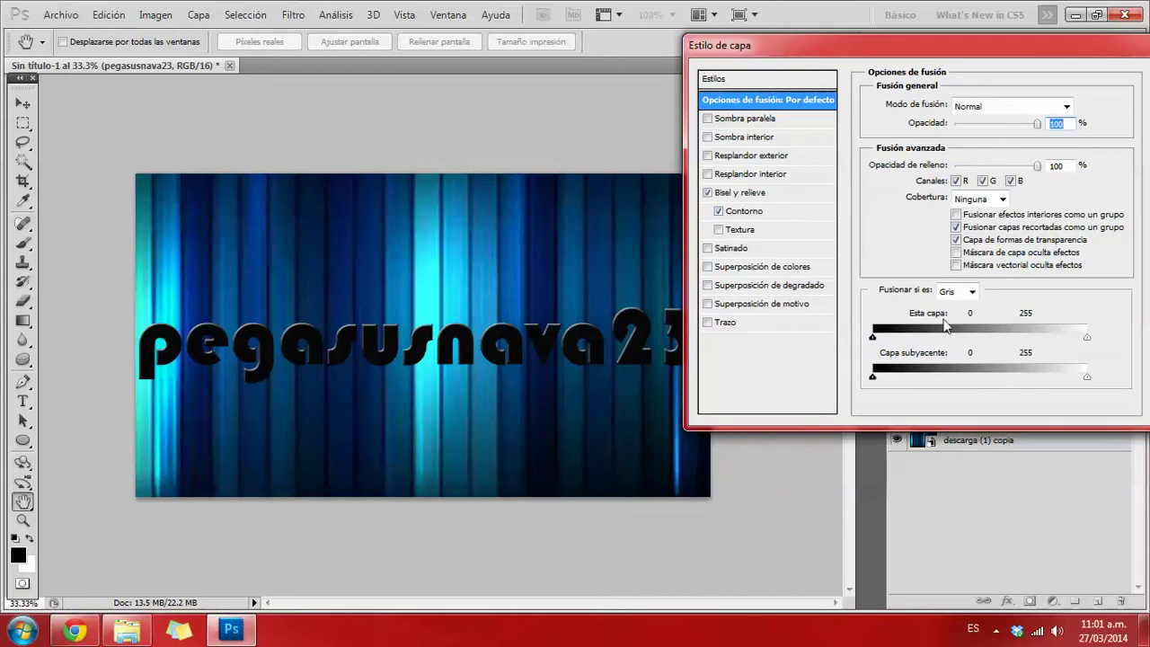
{"action": "left_click", "coordinate": [709, 323]}
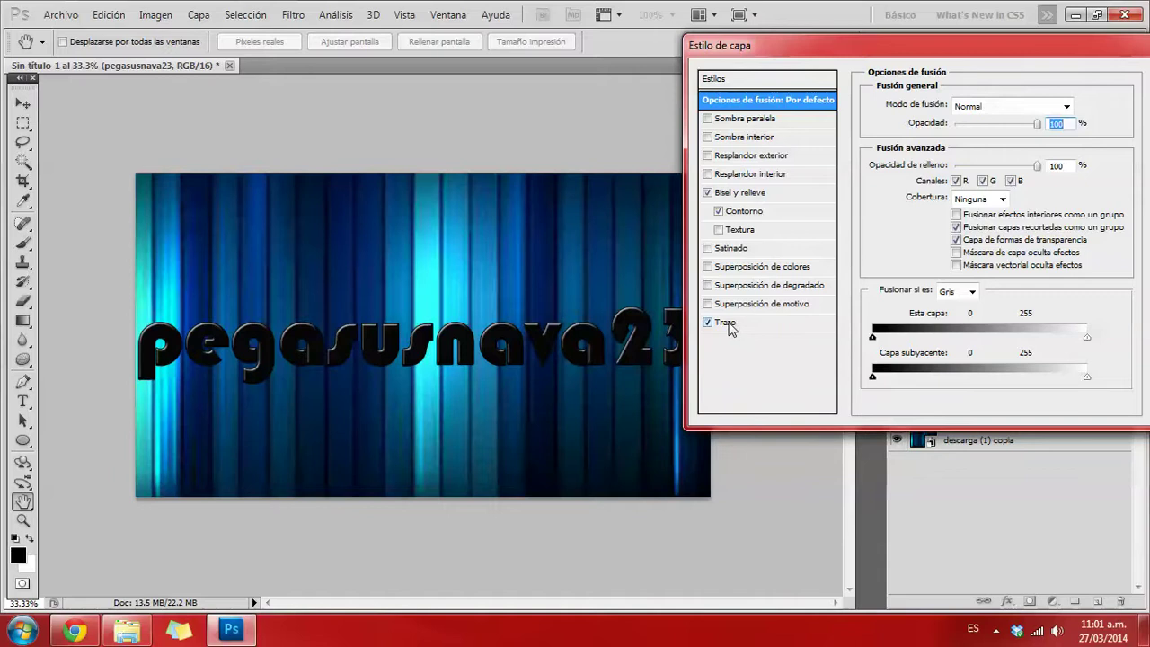
{"action": "left_click", "coordinate": [728, 323]}
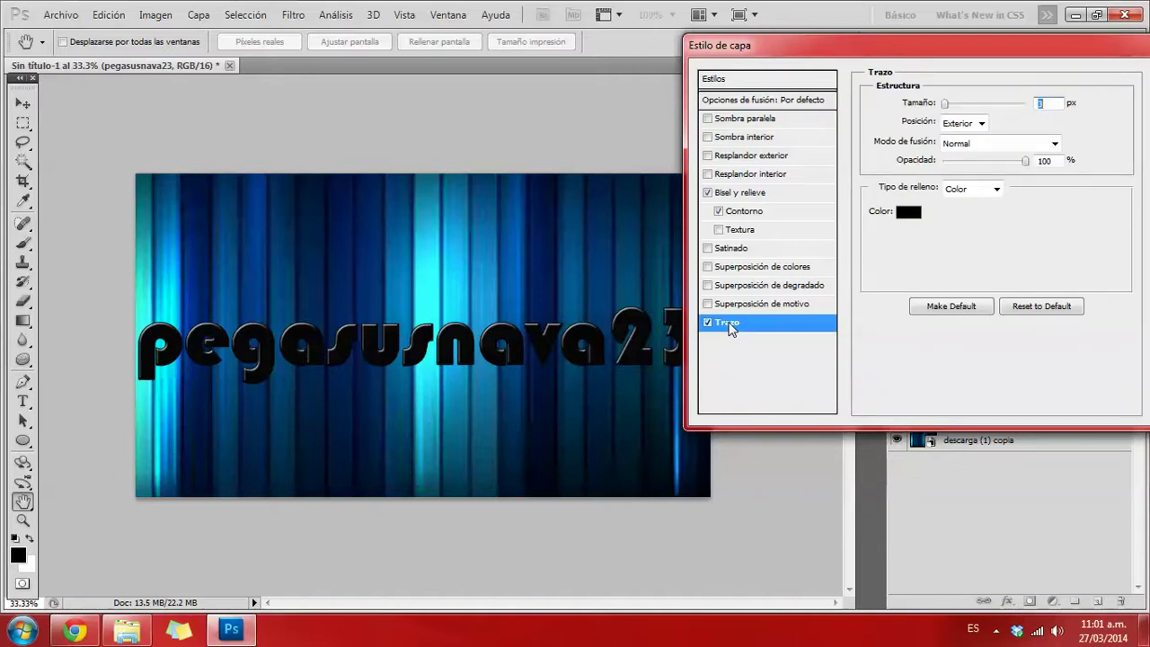
Make the 3 px Trazo near-white (fcfcfc) and enable Superposición de colores
{"action": "left_click", "coordinate": [899, 214]}
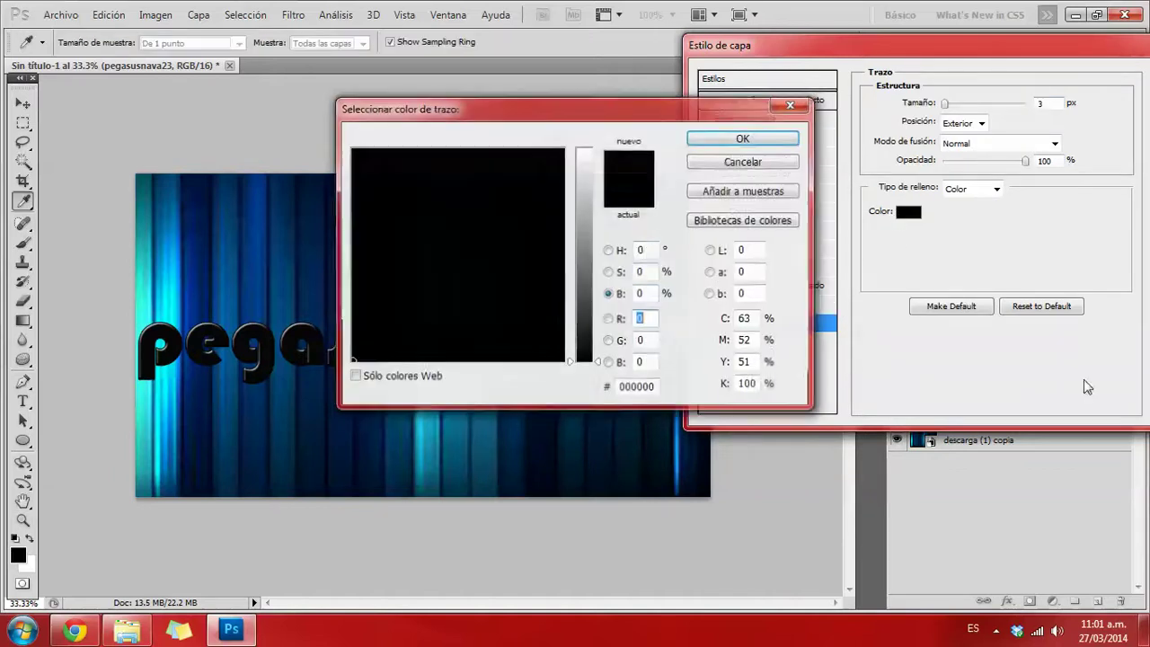
{"action": "left_click", "coordinate": [586, 234]}
{"action": "left_click_drag", "start_coordinate": [586, 240], "coordinate": [586, 149]}
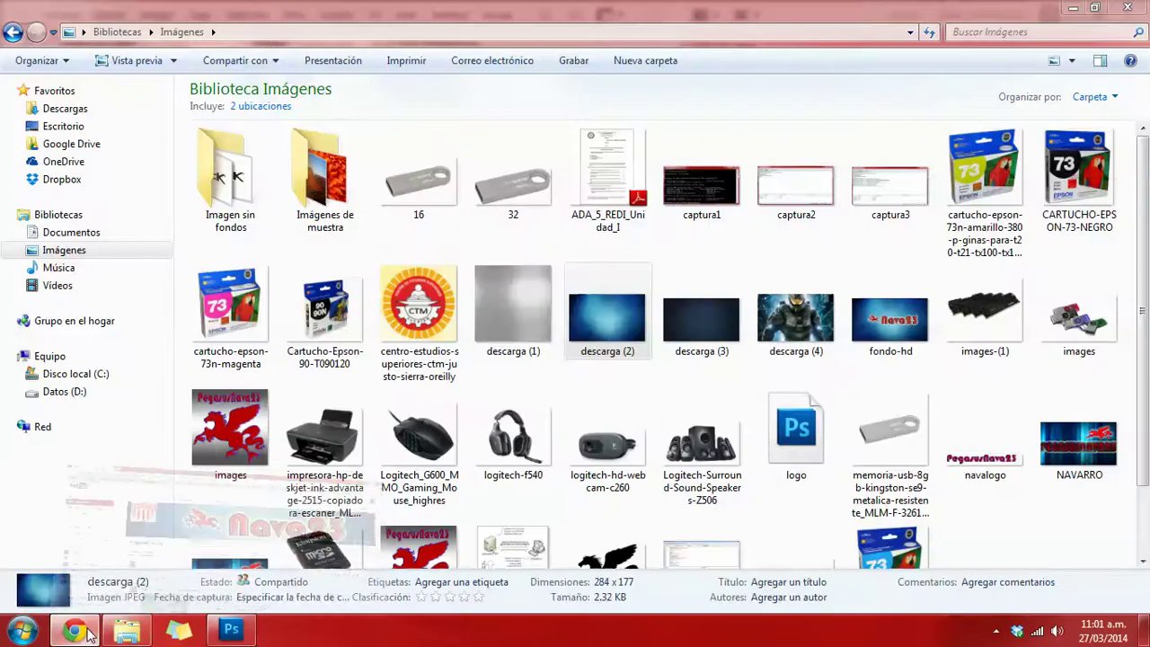
{"action": "left_click", "coordinate": [76, 631]}
{"action": "left_click", "coordinate": [76, 631]}
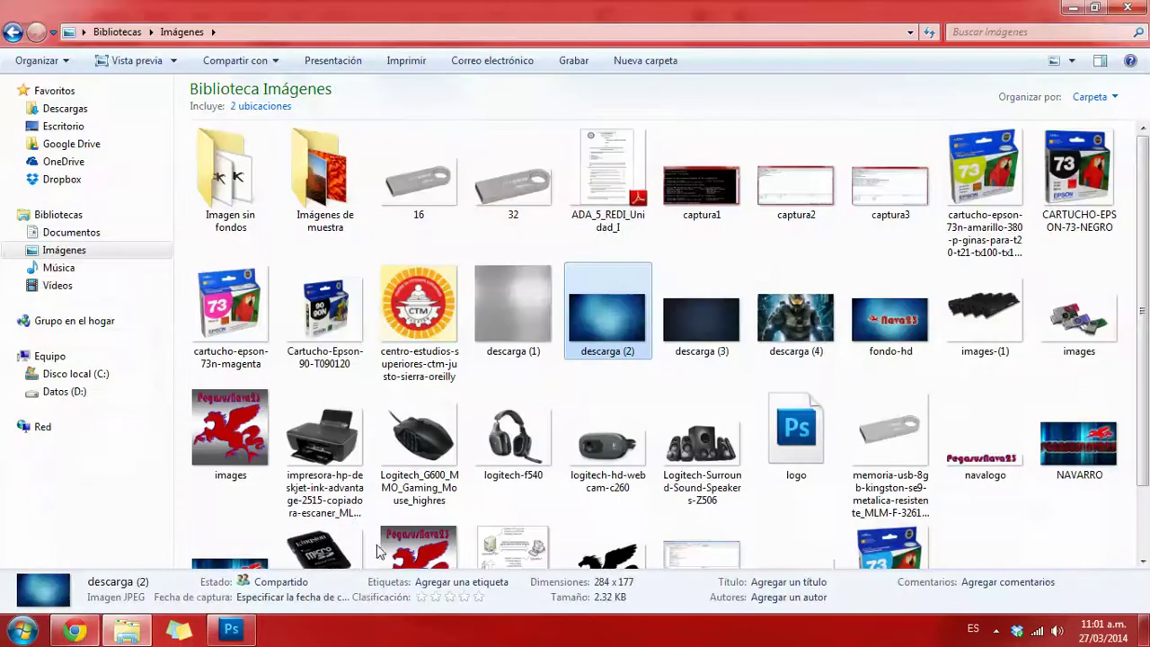
{"action": "left_click", "coordinate": [231, 629]}
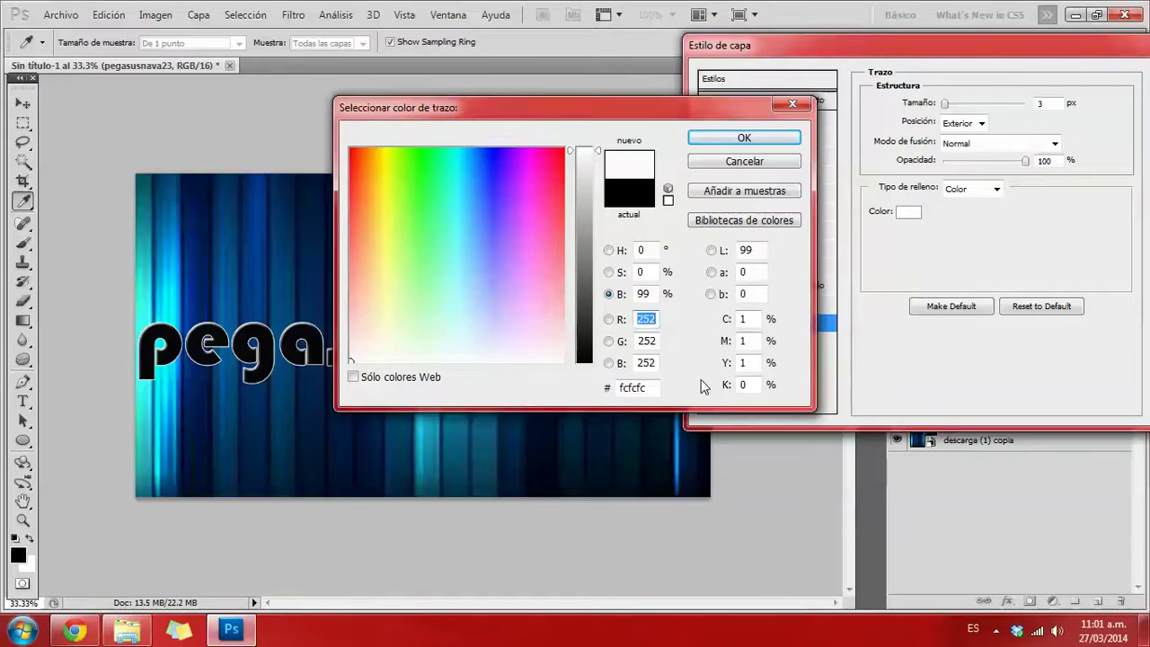
{"action": "mouse_move", "coordinate": [600, 107]}
{"action": "left_mouse_down"}
{"action": "mouse_move", "coordinate": [677, 109]}
{"action": "mouse_move", "coordinate": [818, 80]}
{"action": "left_mouse_up"}
{"action": "left_click", "coordinate": [971, 124]}
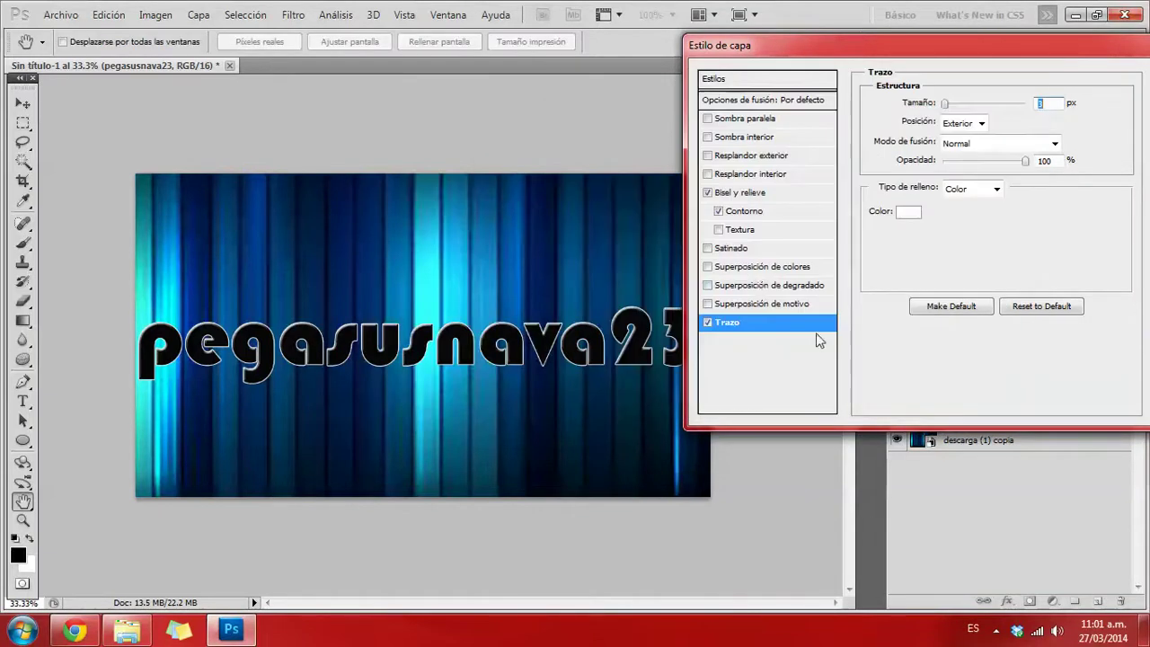
{"action": "left_click", "coordinate": [708, 268]}
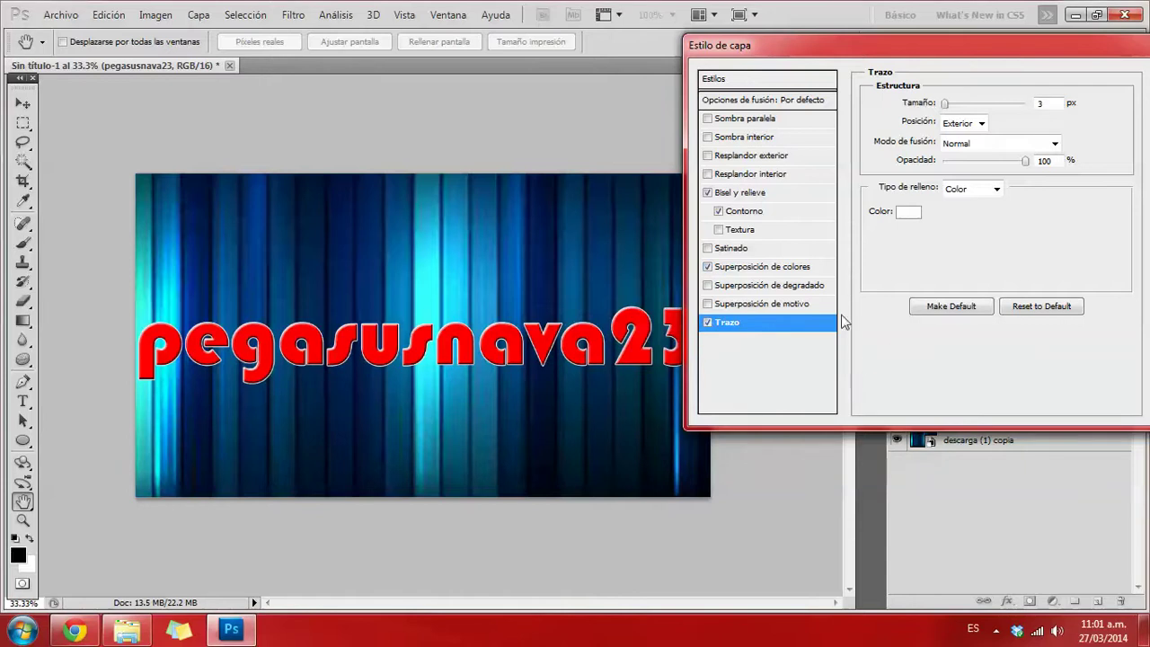
Darken the text's colour overlay to red c50000
{"action": "left_click", "coordinate": [775, 270]}
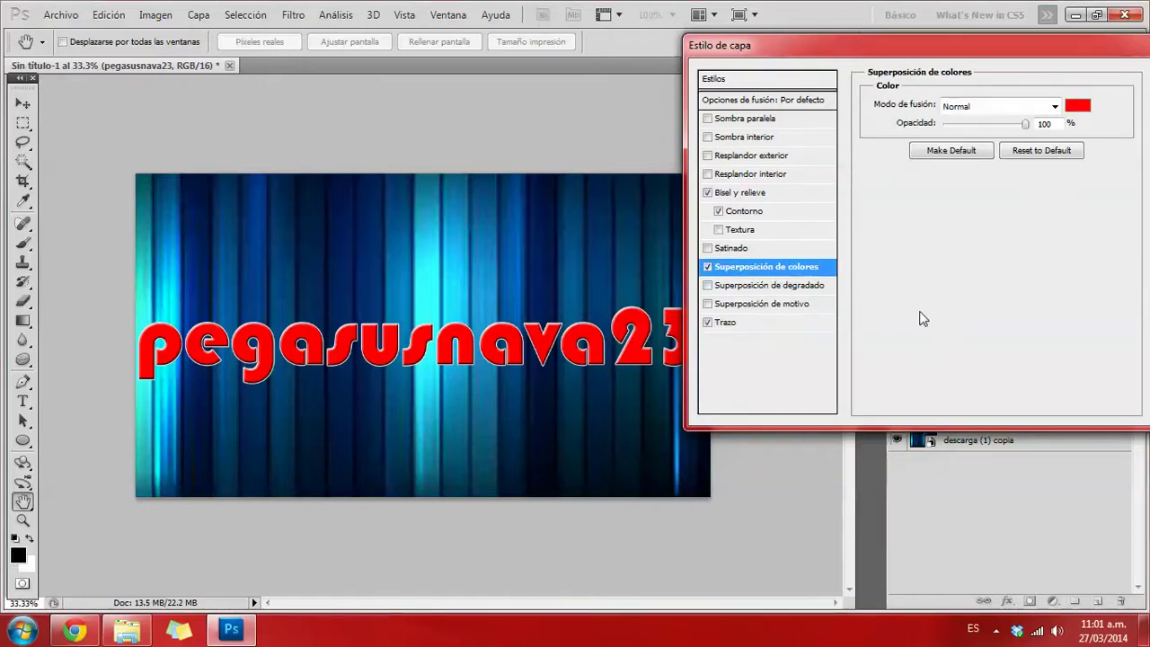
{"action": "left_click", "coordinate": [1079, 106]}
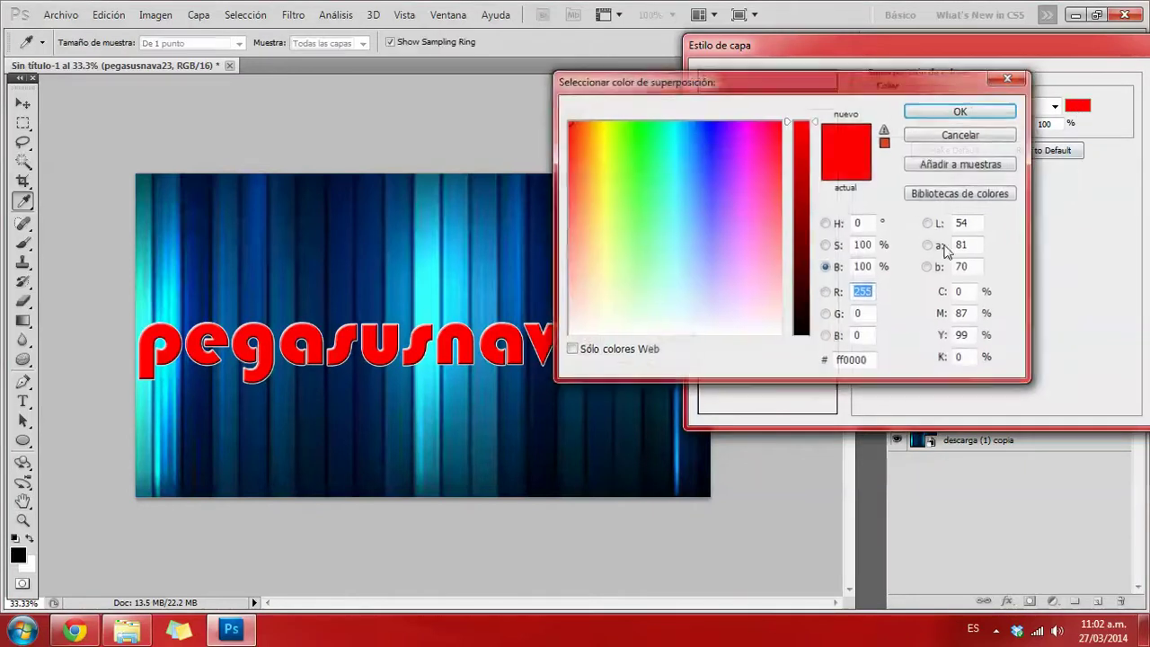
{"action": "mouse_move", "coordinate": [819, 123]}
{"action": "left_mouse_down"}
{"action": "mouse_move", "coordinate": [814, 229]}
{"action": "mouse_move", "coordinate": [815, 153]}
{"action": "left_mouse_up"}
{"action": "left_click", "coordinate": [961, 111]}
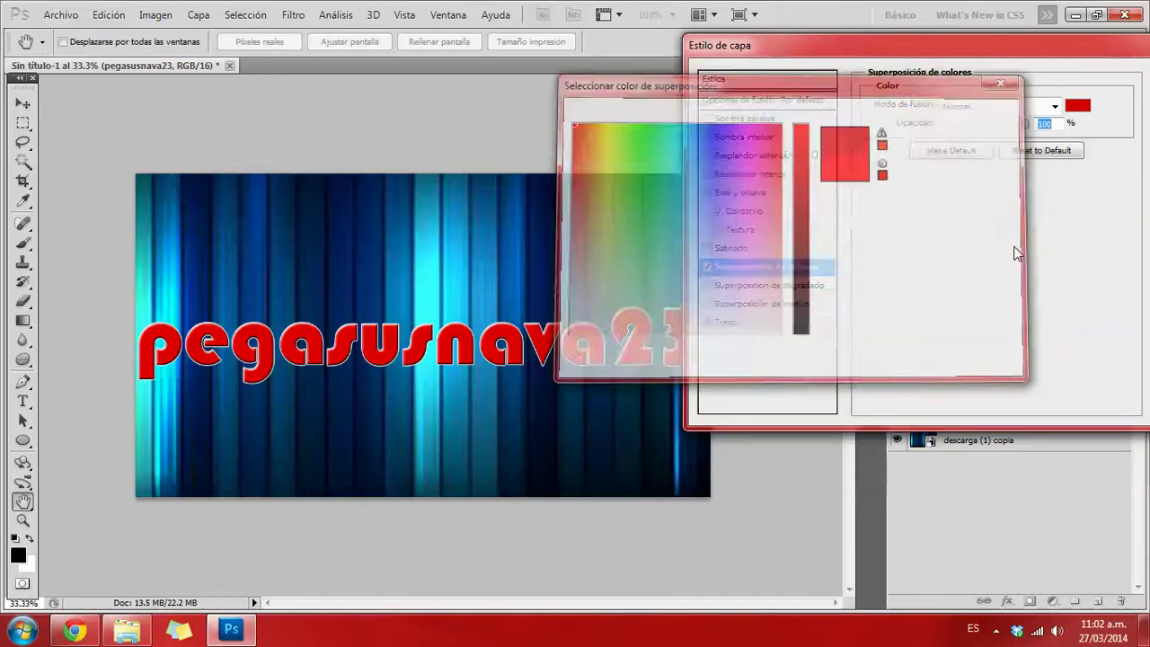
{"action": "left_click_drag", "start_coordinate": [934, 51], "coordinate": [1003, 14]}
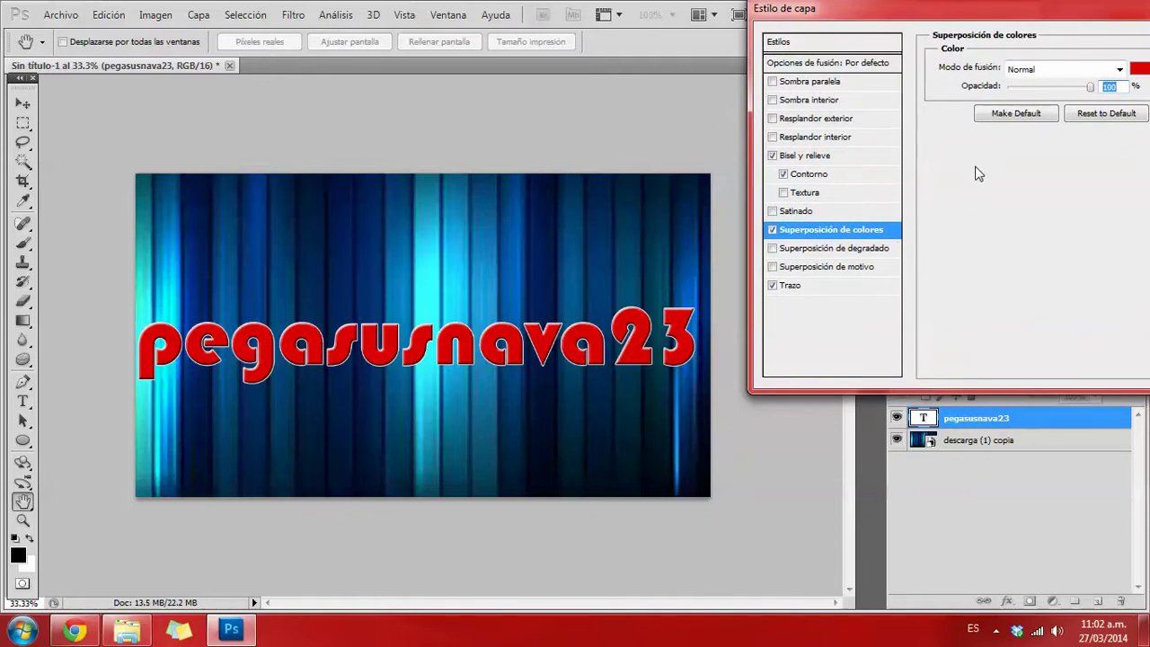
Add Resplandor exterior at size 65 with 15% spread, and apply the layer effects
{"action": "left_click", "coordinate": [807, 121]}
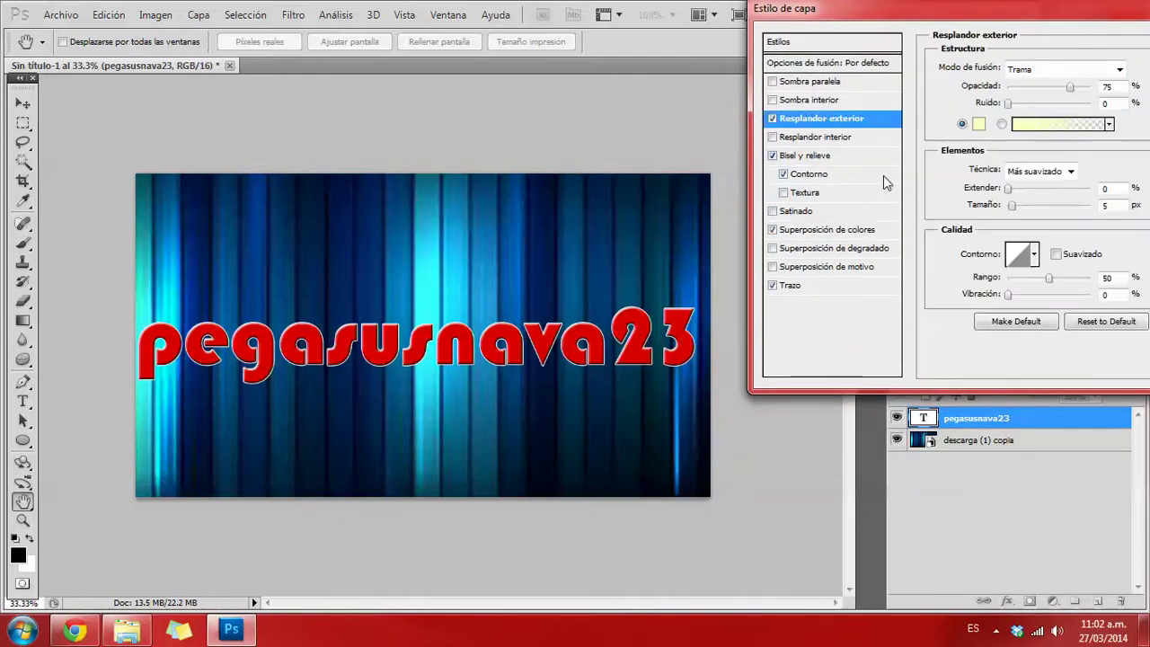
{"action": "left_click_drag", "start_coordinate": [1035, 25], "coordinate": [1004, 51]}
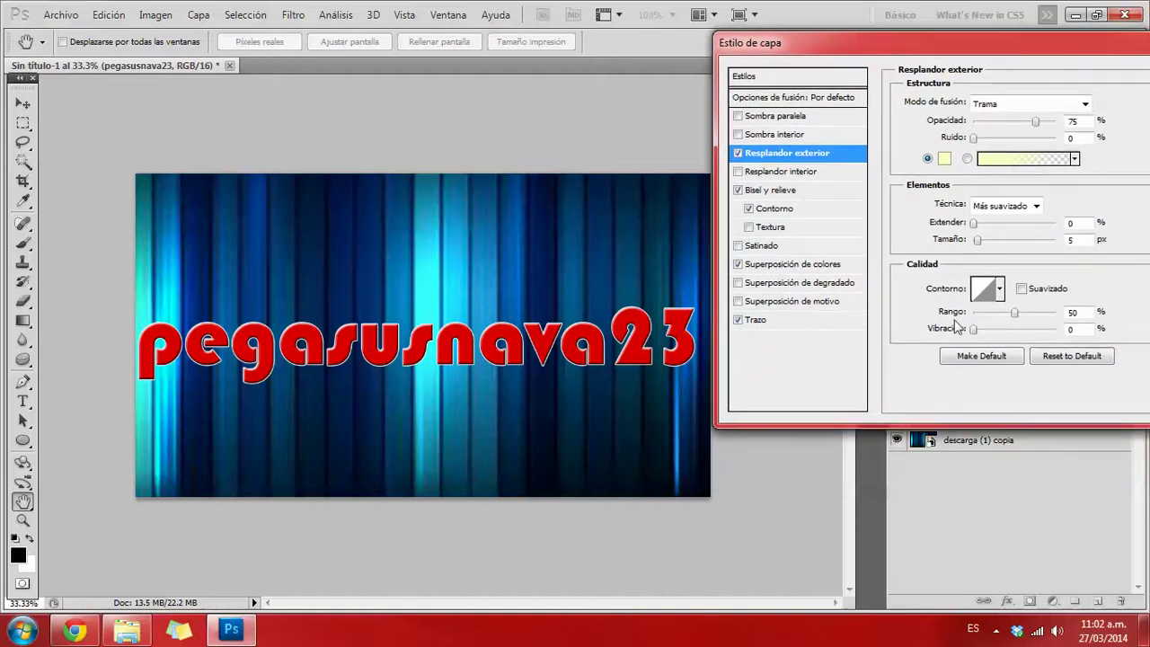
{"action": "left_click_drag", "start_coordinate": [977, 246], "coordinate": [1002, 244]}
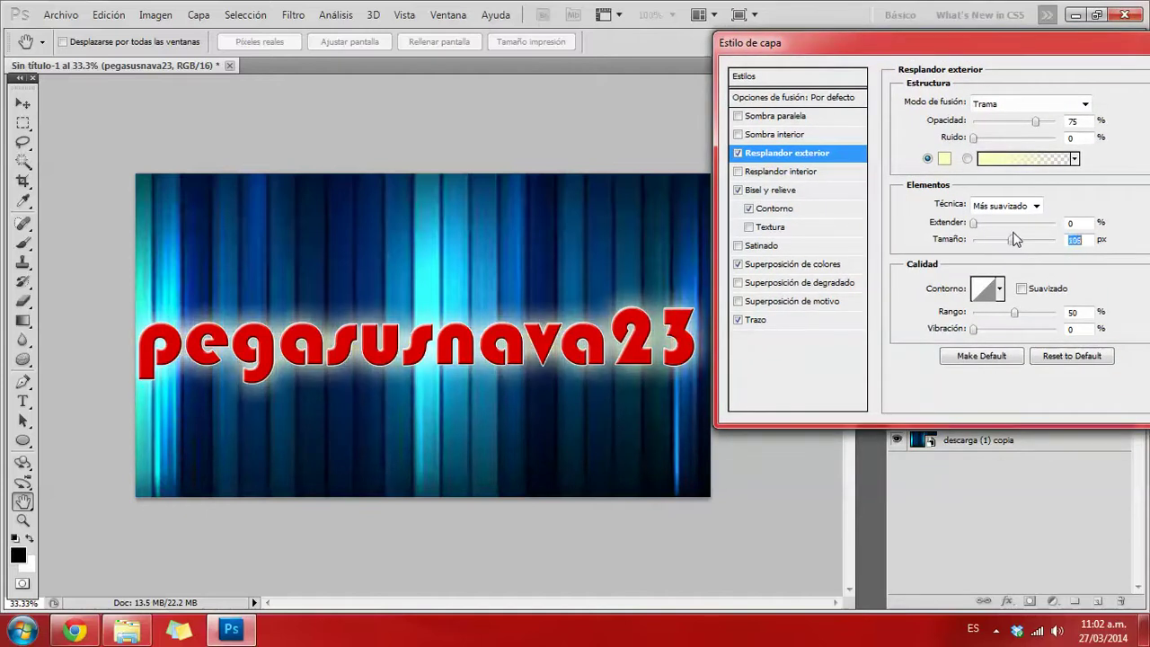
{"action": "mouse_move", "coordinate": [1002, 245]}
{"action": "left_mouse_down"}
{"action": "mouse_move", "coordinate": [1056, 243]}
{"action": "mouse_move", "coordinate": [1001, 245]}
{"action": "mouse_move", "coordinate": [986, 224]}
{"action": "left_mouse_up"}
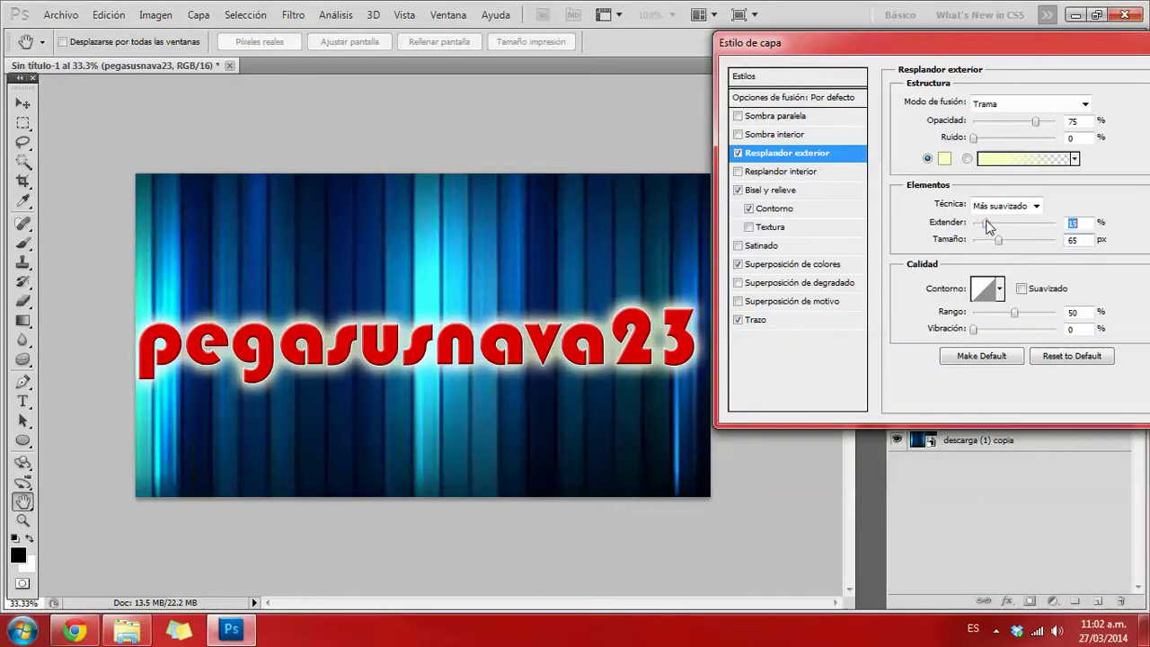
{"action": "left_click_drag", "start_coordinate": [1053, 42], "coordinate": [980, 35]}
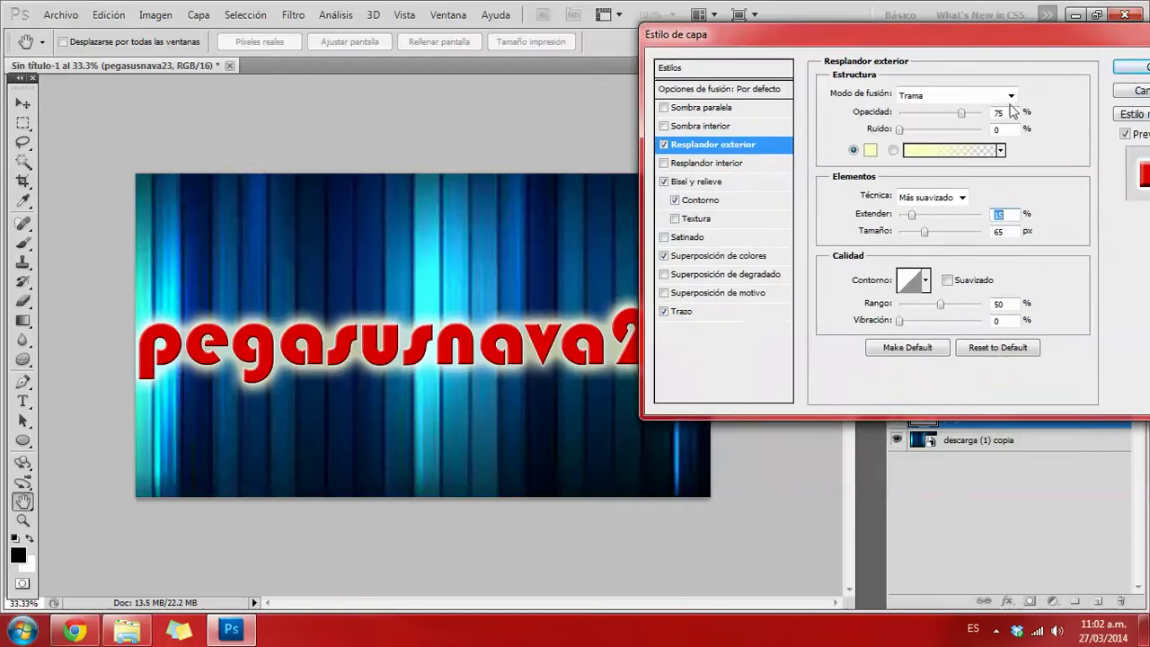
{"action": "left_click", "coordinate": [1128, 72]}
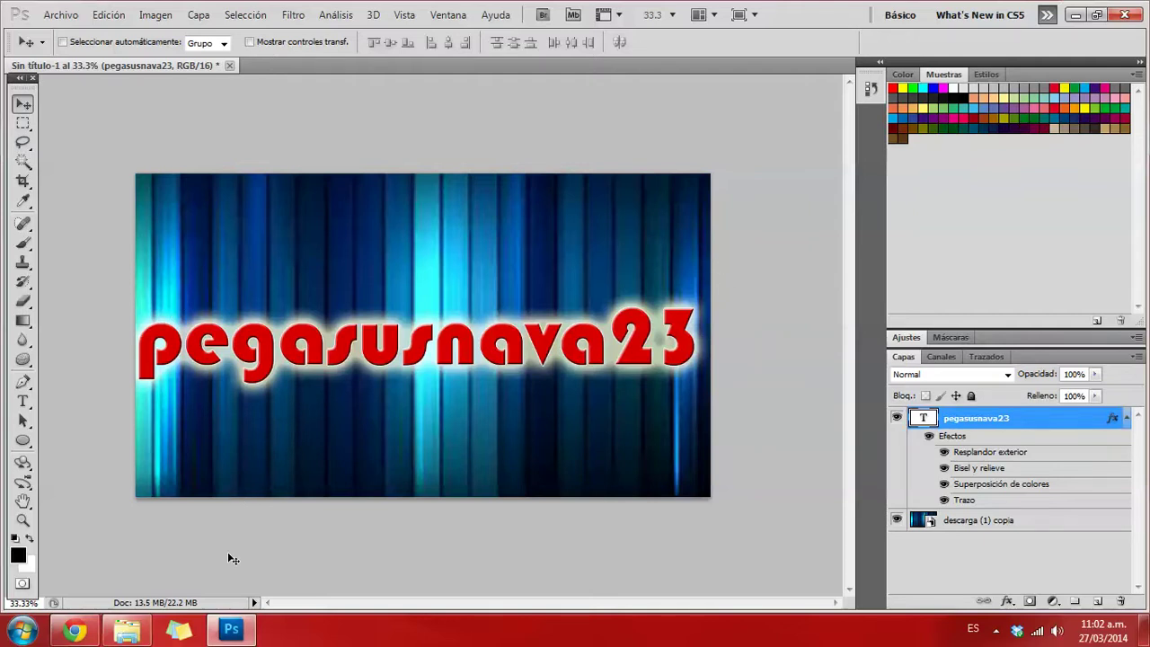
Place the pegasus silhouette image above the text's right half, enlarged, and commit it
{"action": "left_click", "coordinate": [1076, 14]}
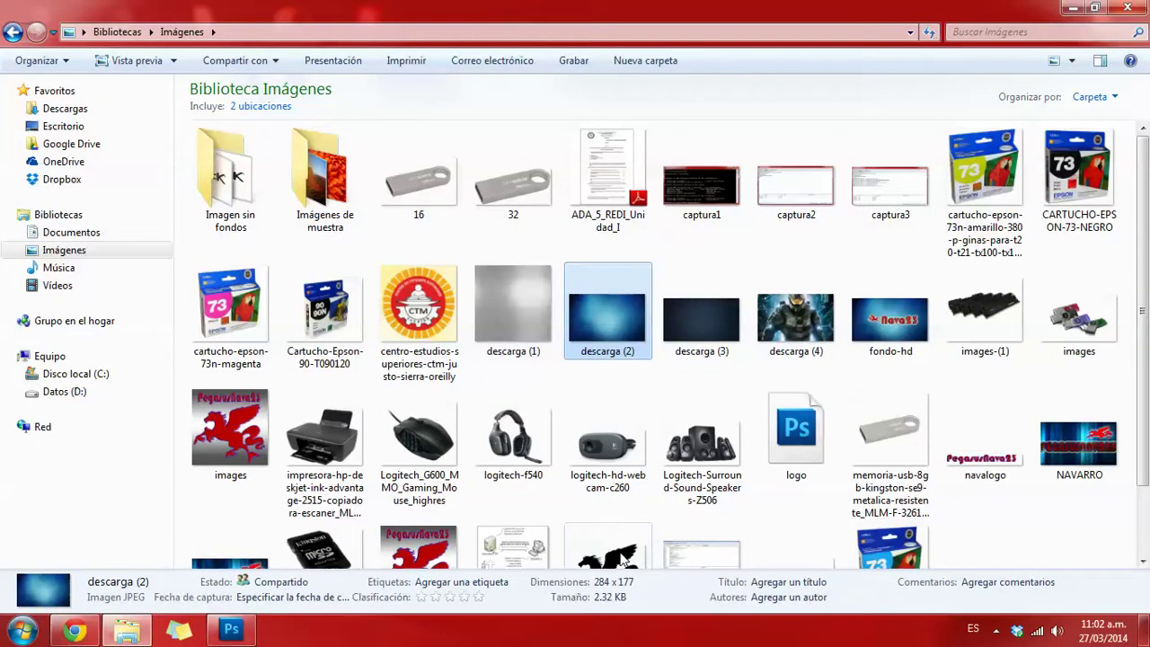
{"action": "mouse_move", "coordinate": [620, 560]}
{"action": "left_mouse_down"}
{"action": "mouse_move", "coordinate": [614, 510]}
{"action": "mouse_move", "coordinate": [519, 316]}
{"action": "left_mouse_up"}
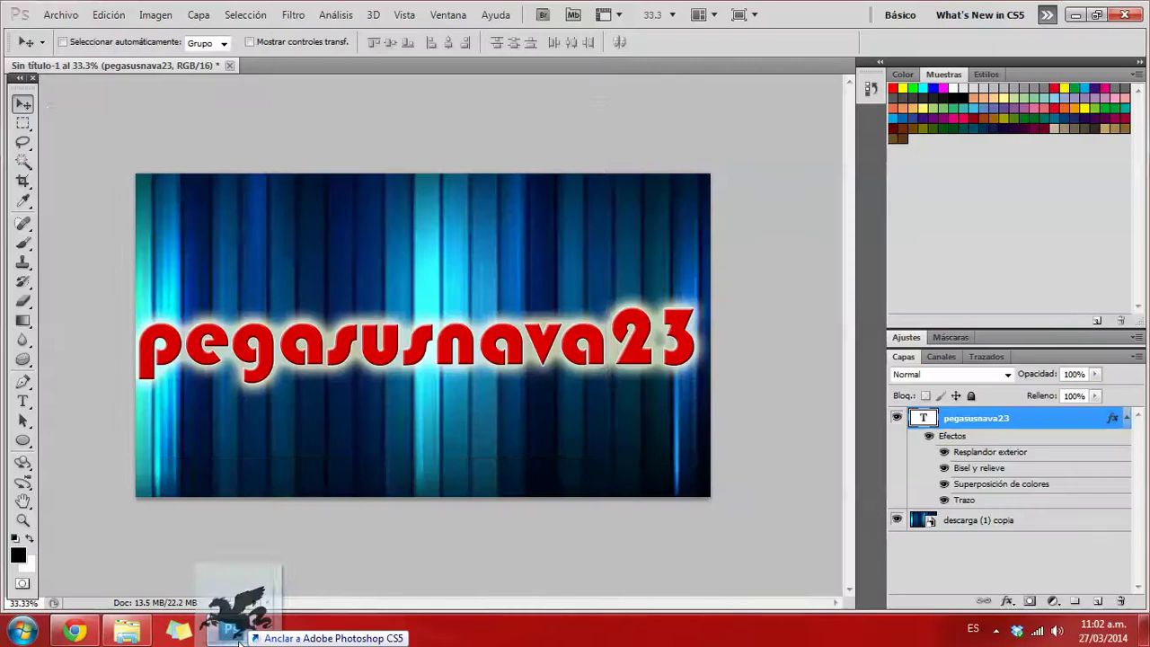
{"action": "left_click_drag", "start_coordinate": [518, 317], "coordinate": [539, 286]}
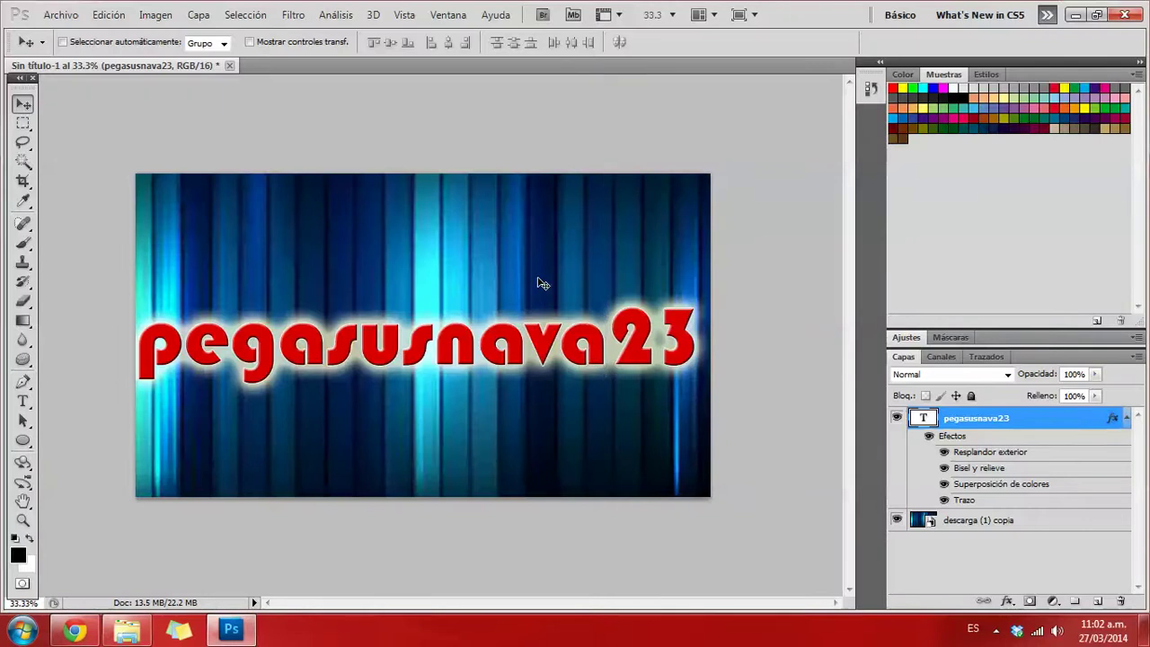
{"action": "mouse_move", "coordinate": [431, 342]}
{"action": "left_mouse_down"}
{"action": "mouse_move", "coordinate": [473, 307]}
{"action": "mouse_move", "coordinate": [441, 279]}
{"action": "mouse_move", "coordinate": [531, 270]}
{"action": "mouse_move", "coordinate": [543, 257]}
{"action": "left_mouse_up"}
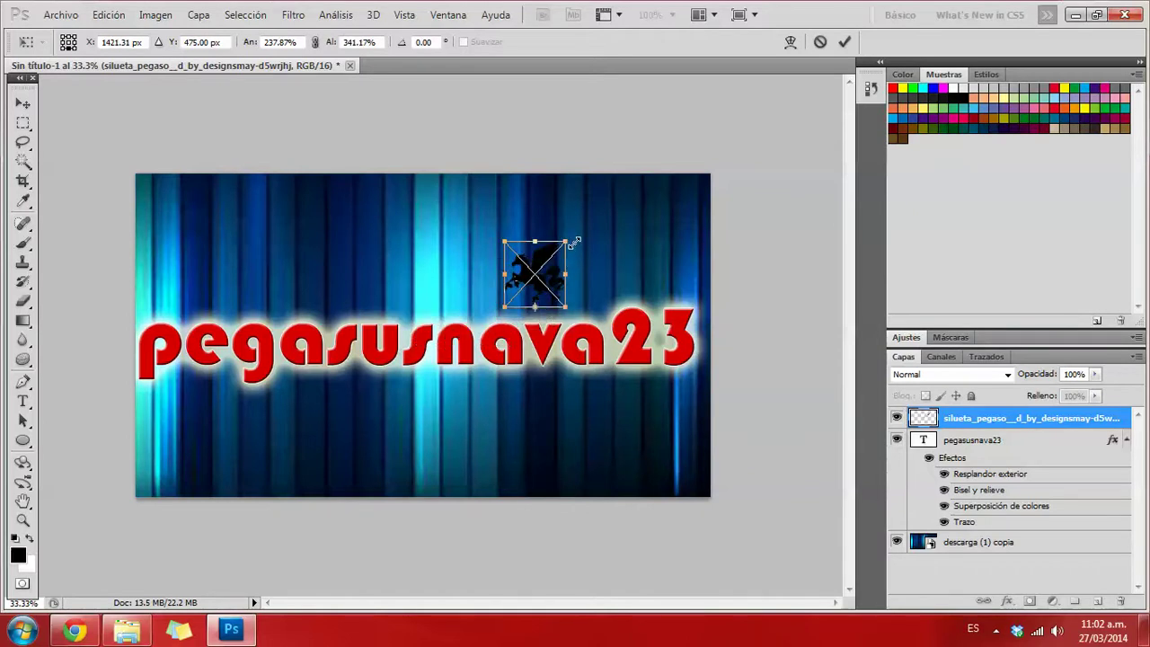
{"action": "left_click_drag", "start_coordinate": [603, 236], "coordinate": [592, 273]}
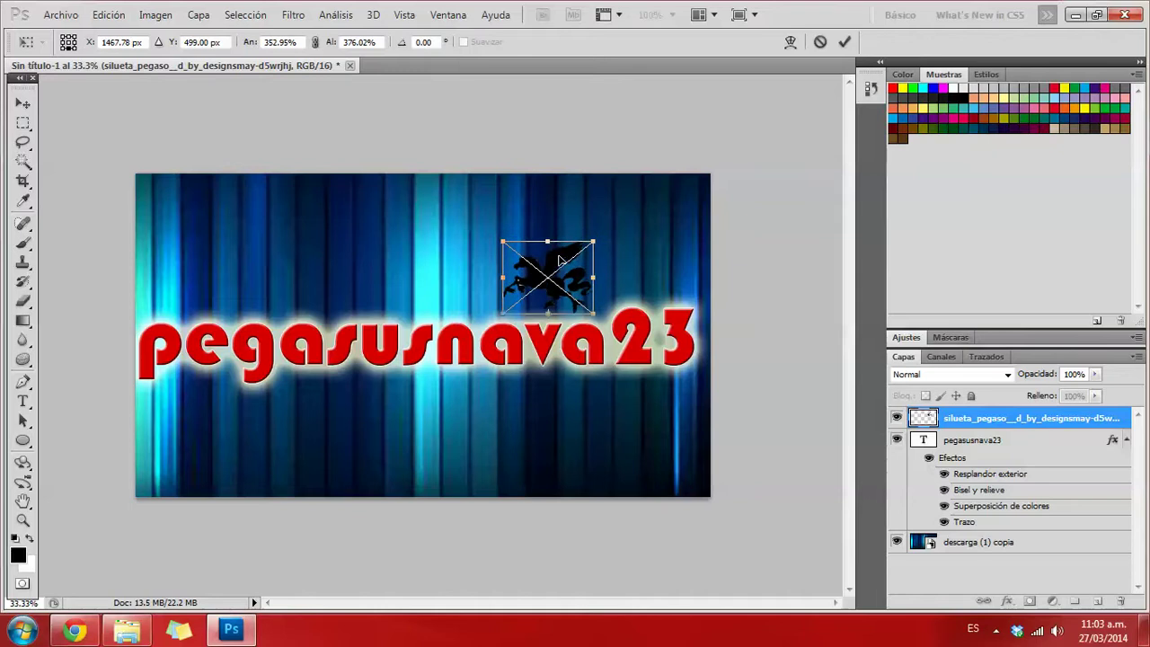
{"action": "right_click", "coordinate": [615, 273]}
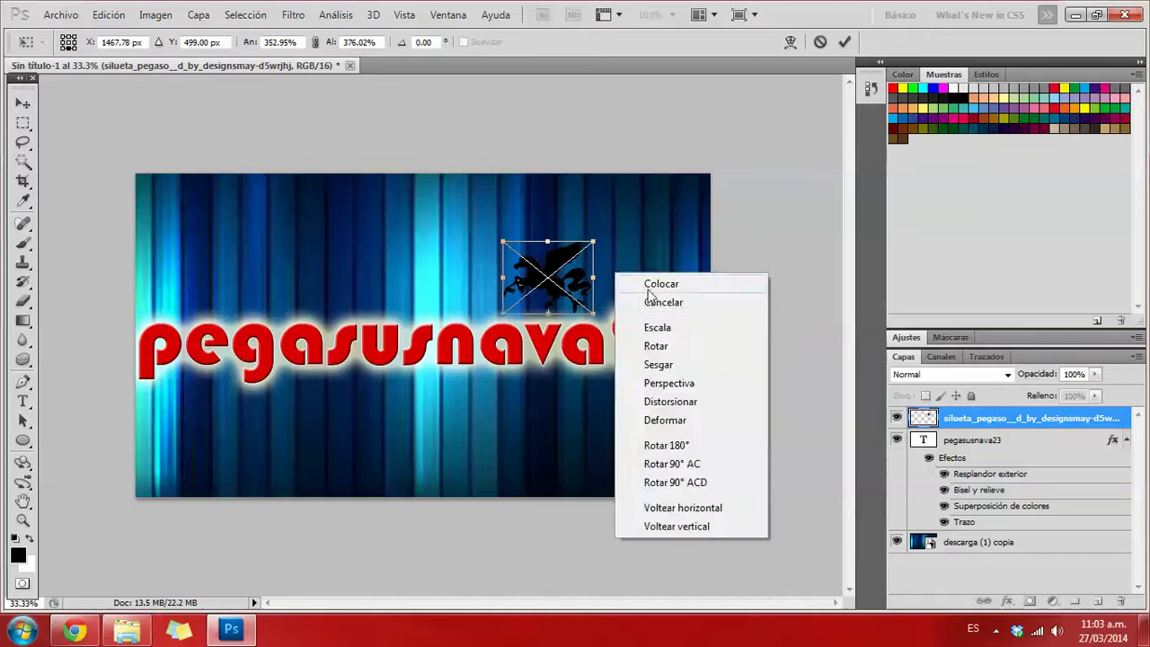
{"action": "left_click", "coordinate": [667, 282]}
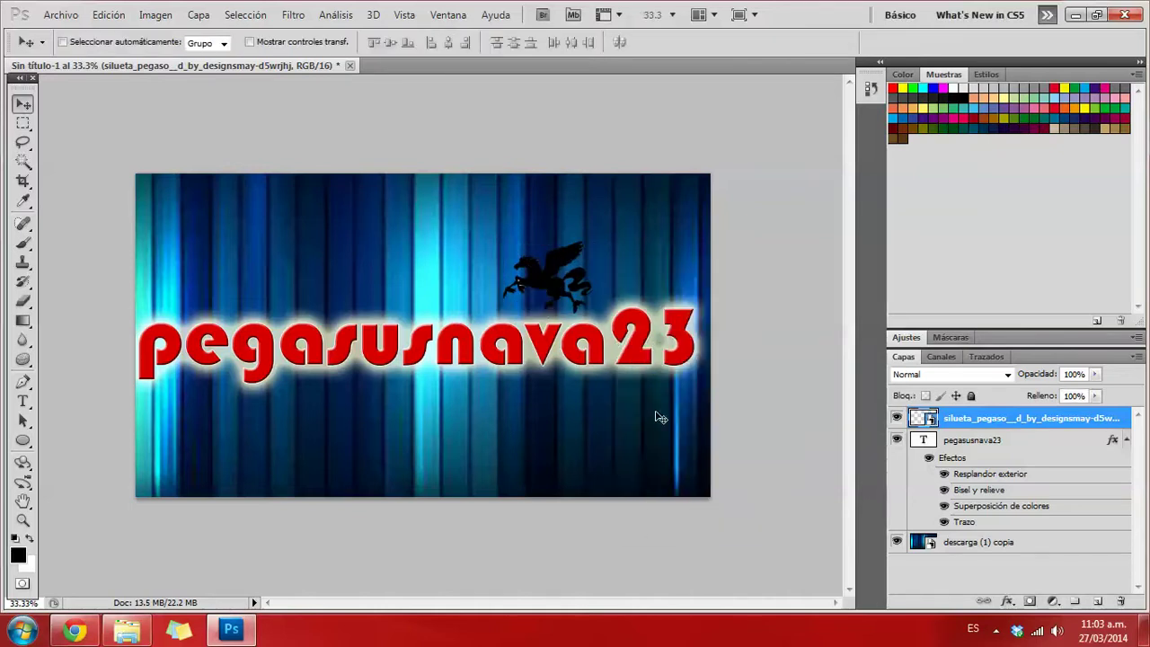
{"action": "double_click", "coordinate": [974, 418]}
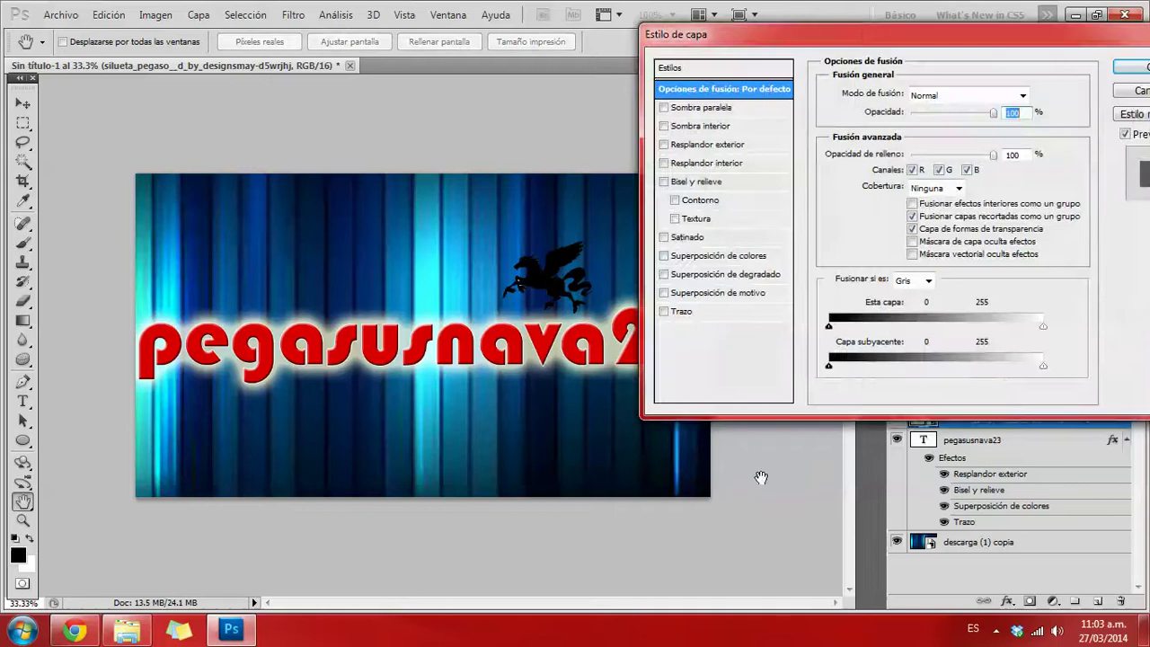
Give the pegasus Bisel y relieve with Contorno and enable a Trazo stroke
{"action": "left_click", "coordinate": [667, 183]}
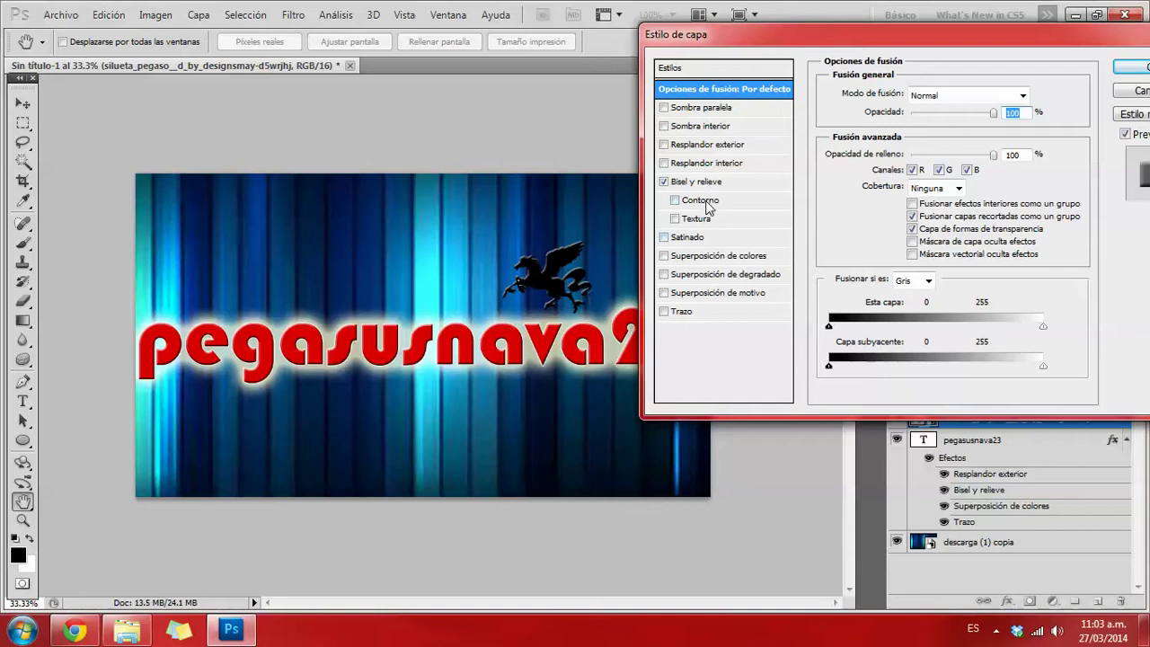
{"action": "left_click", "coordinate": [676, 200]}
{"action": "left_click", "coordinate": [664, 311]}
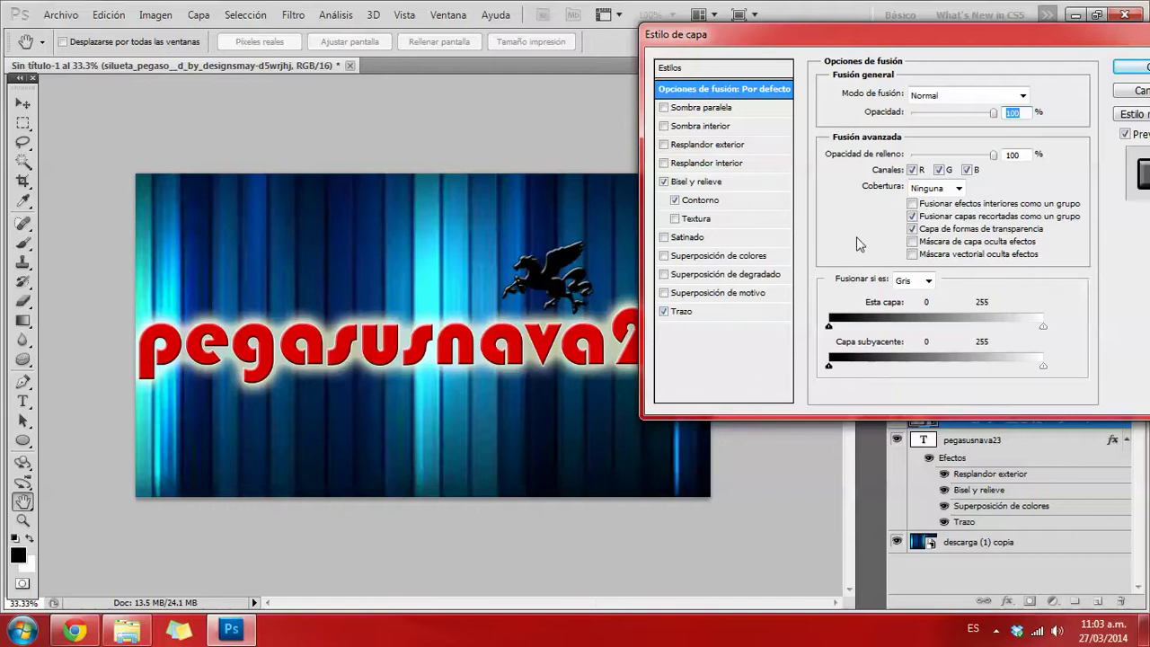
{"action": "left_click", "coordinate": [697, 295]}
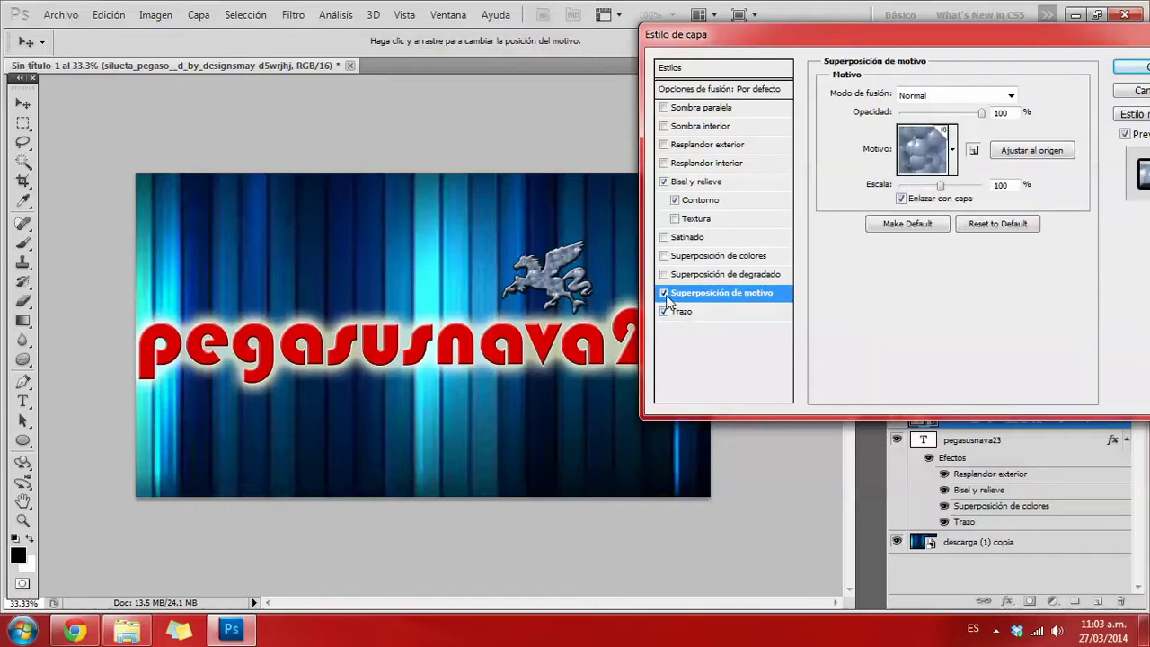
{"action": "left_click", "coordinate": [664, 293]}
Make the pegasus stroke white and add a red Superposición de colores
{"action": "left_click", "coordinate": [685, 312]}
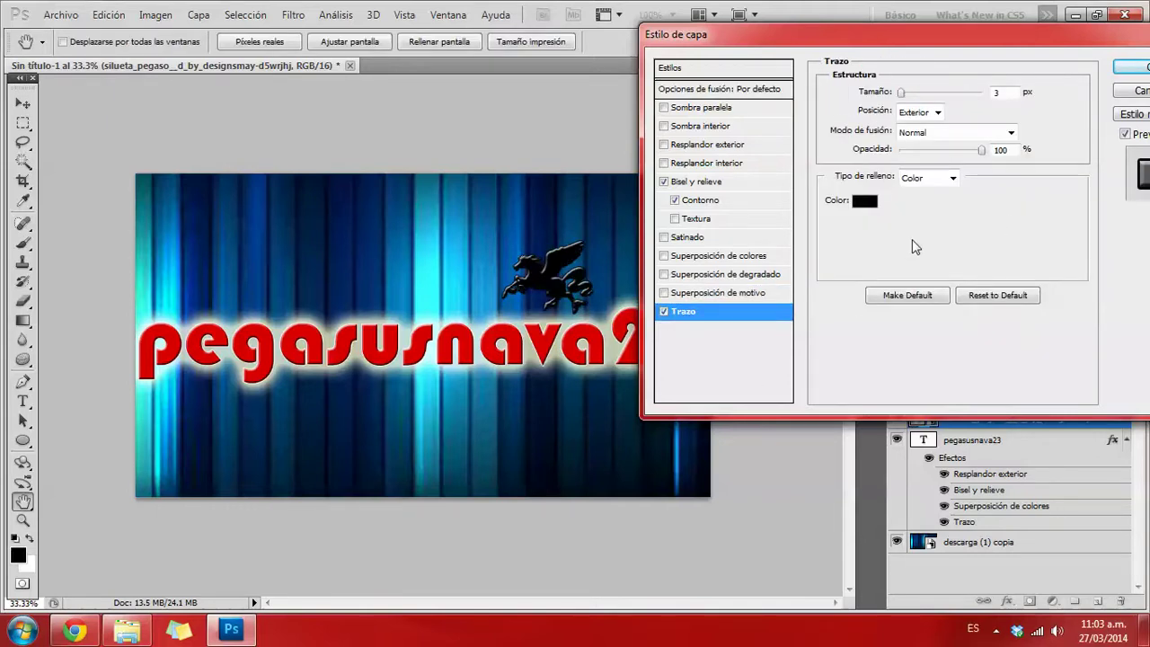
{"action": "left_click", "coordinate": [868, 199]}
{"action": "left_click_drag", "start_coordinate": [801, 238], "coordinate": [802, 119]}
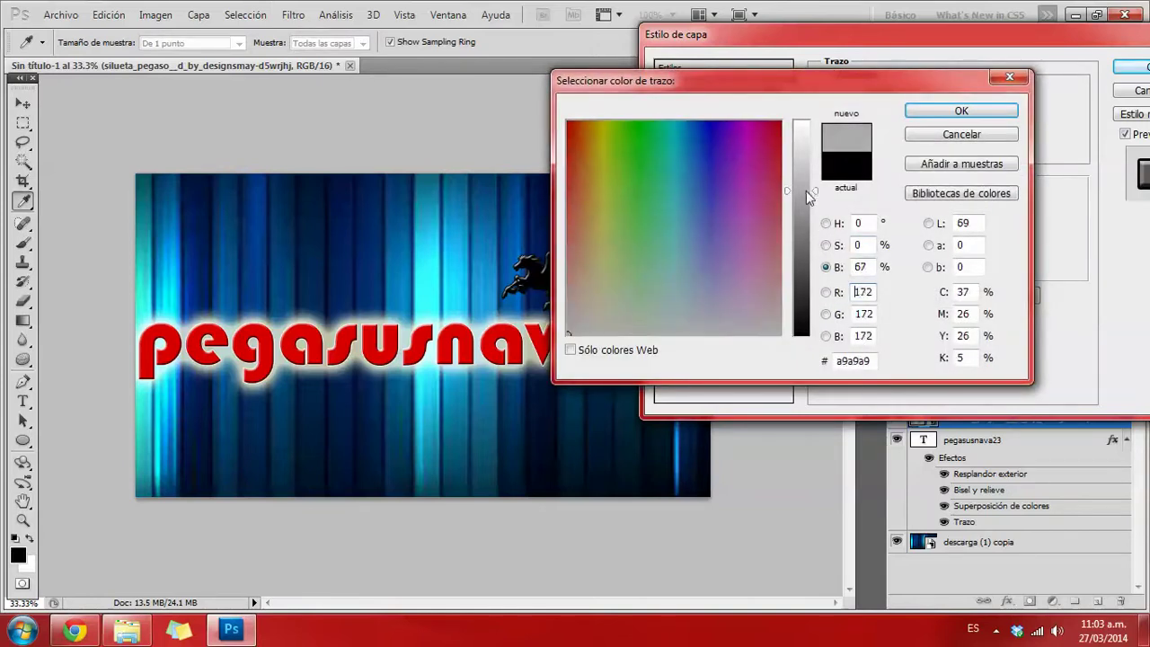
{"action": "left_click", "coordinate": [944, 112]}
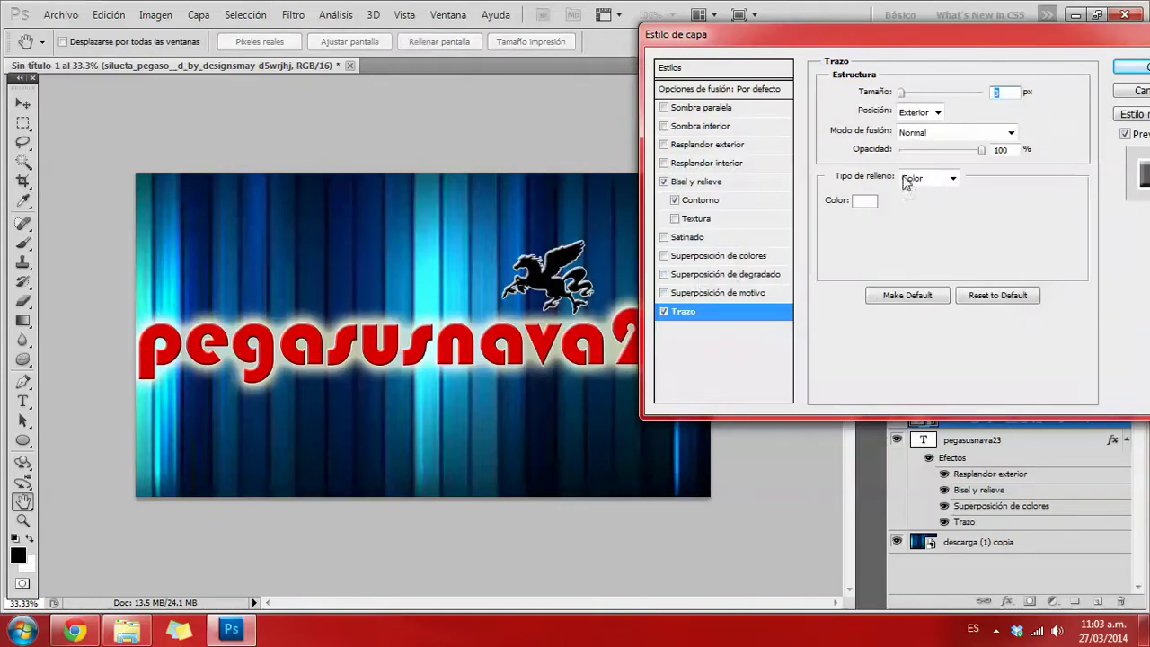
{"action": "left_click", "coordinate": [685, 257]}
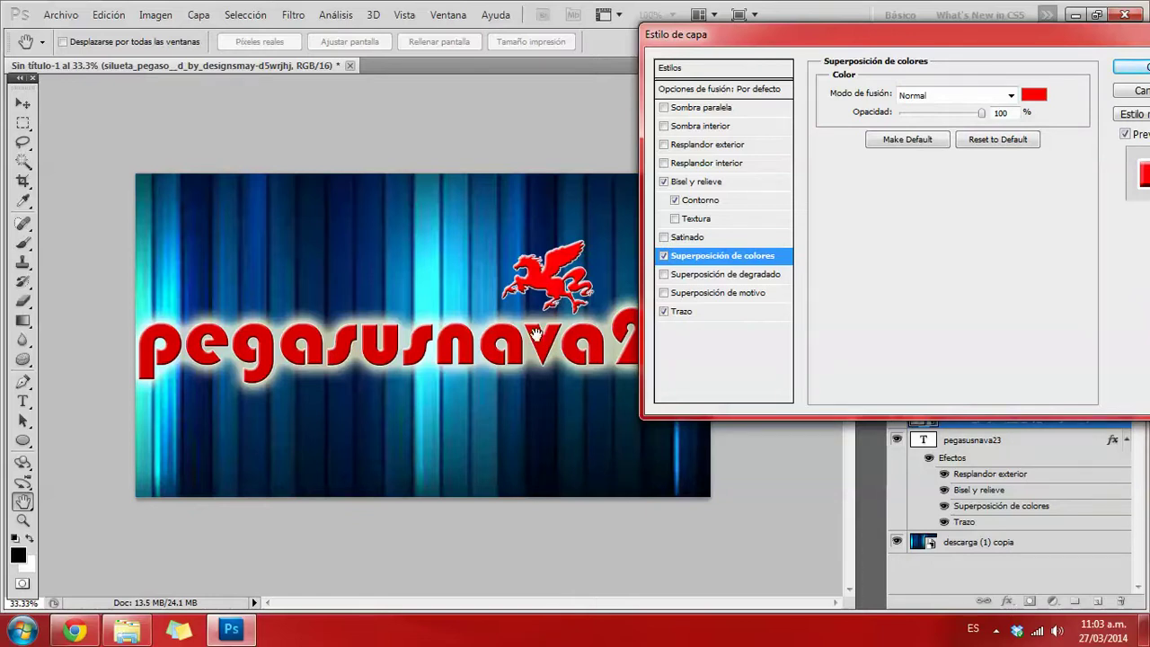
{"action": "left_click_drag", "start_coordinate": [899, 43], "coordinate": [963, 69]}
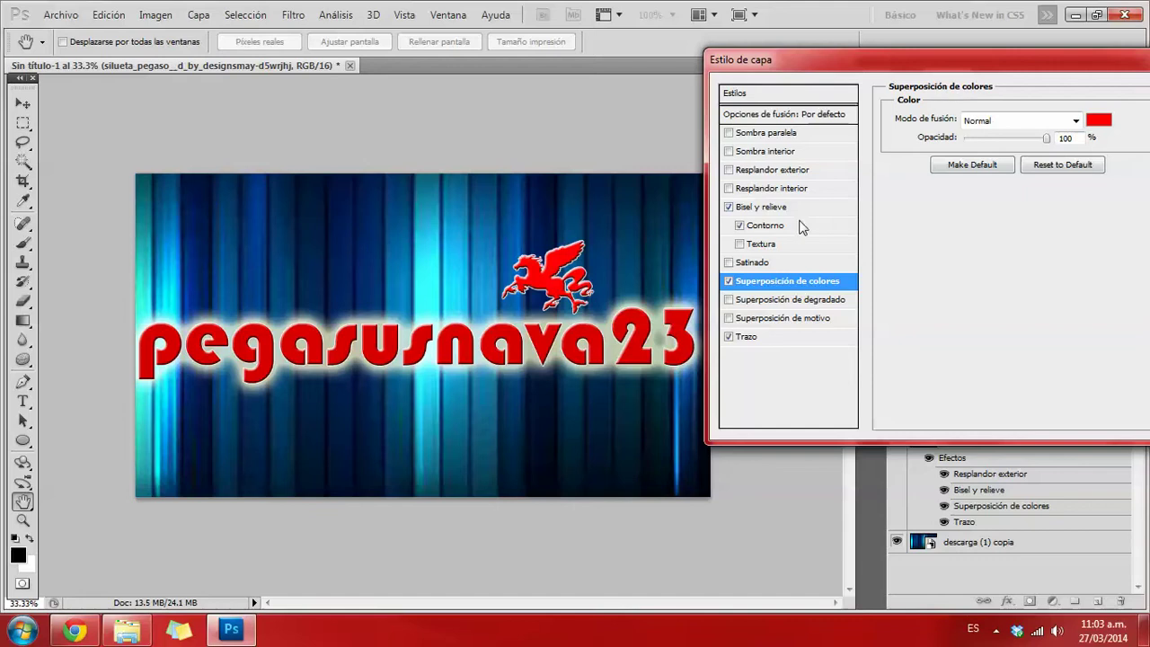
Add Resplandor exterior with about 31% spread, apply the styles, then switch to Chrome
{"action": "left_click", "coordinate": [775, 227]}
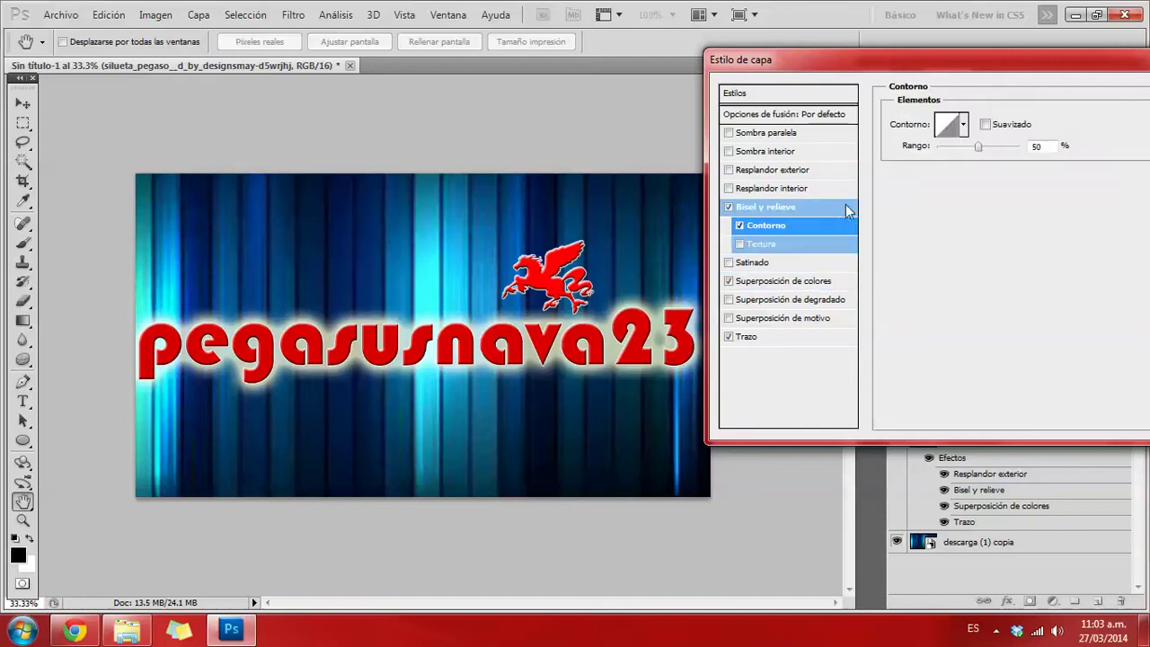
{"action": "left_click", "coordinate": [784, 170]}
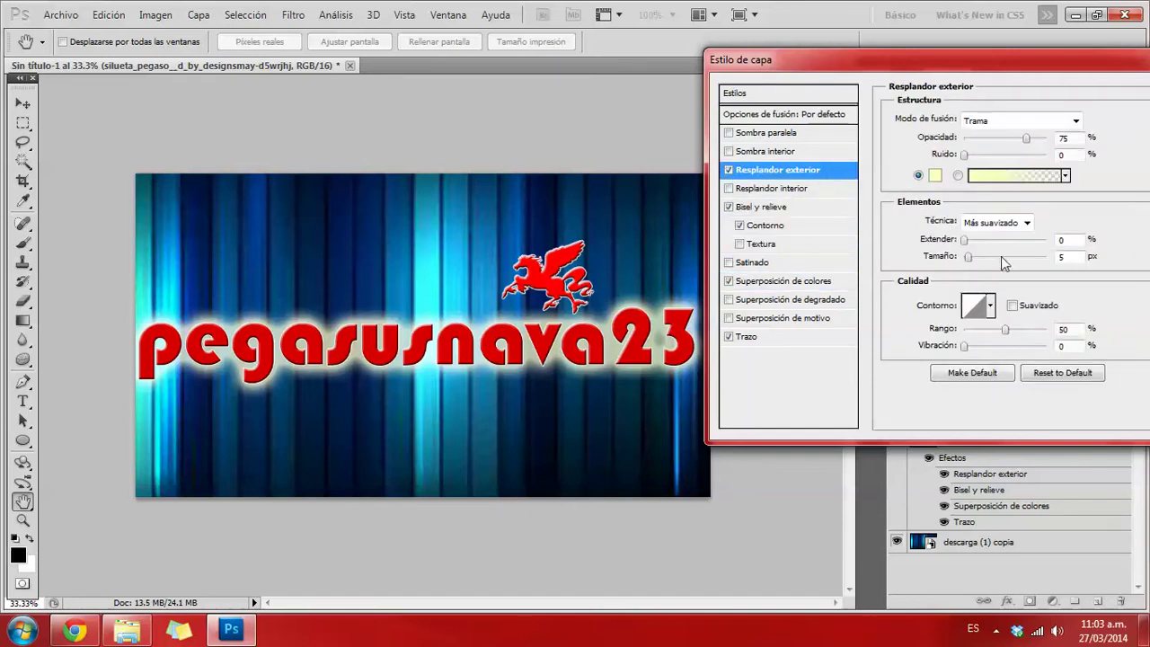
{"action": "mouse_move", "coordinate": [964, 238]}
{"action": "left_mouse_down"}
{"action": "mouse_move", "coordinate": [991, 240]}
{"action": "mouse_move", "coordinate": [979, 257]}
{"action": "left_mouse_up"}
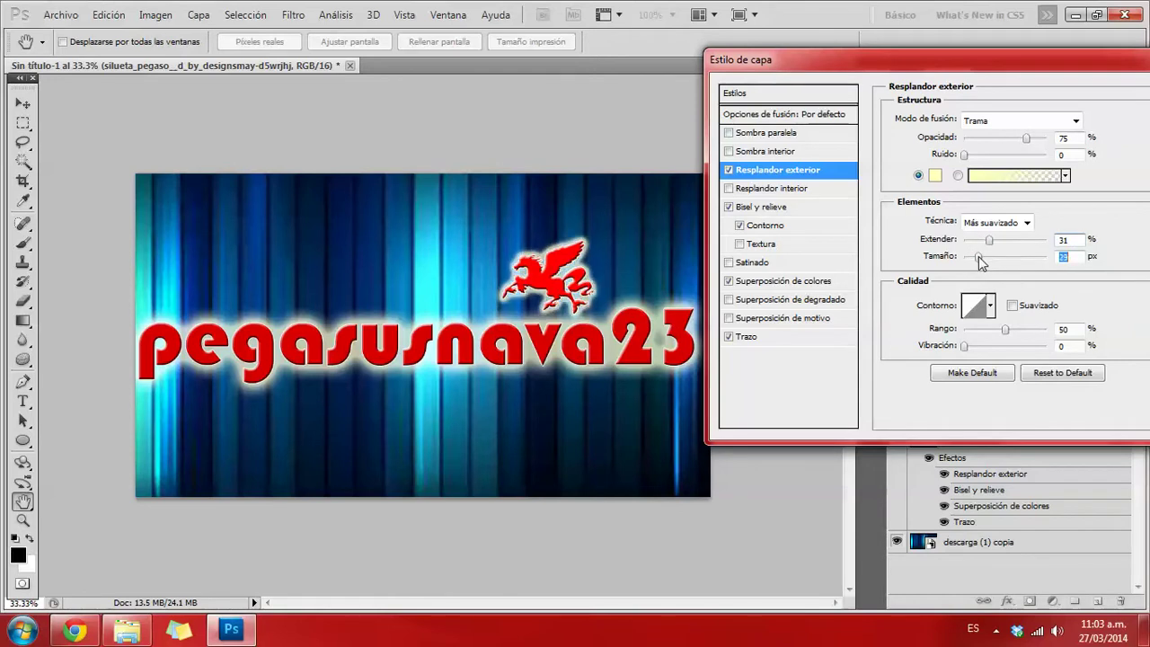
{"action": "left_click_drag", "start_coordinate": [992, 70], "coordinate": [920, 75]}
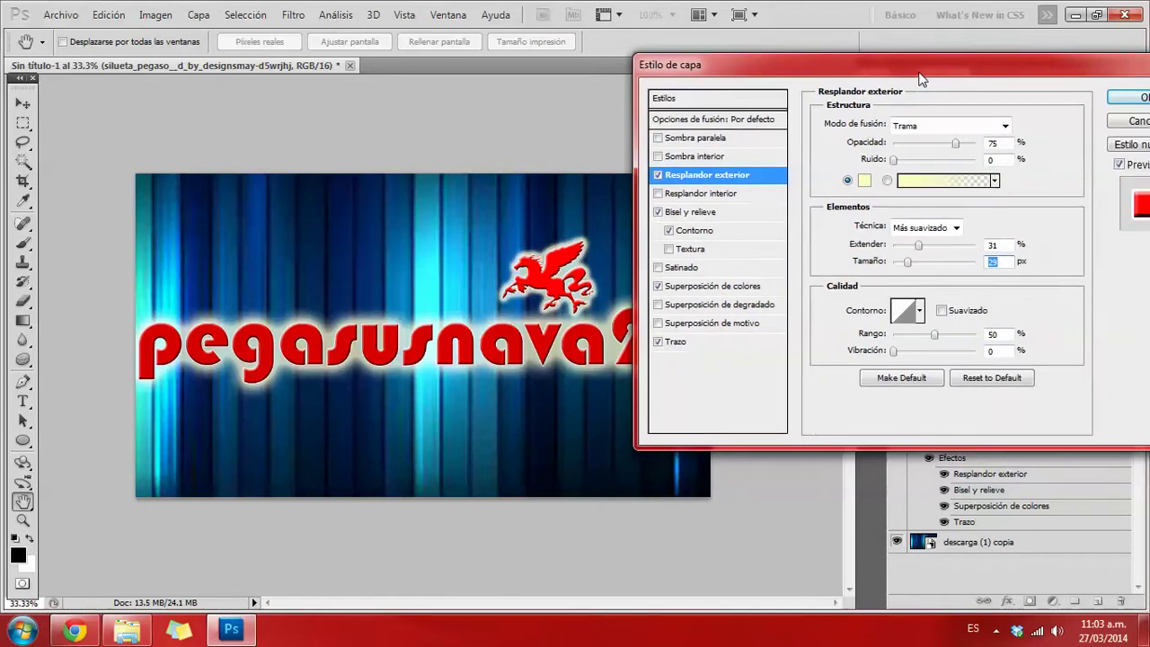
{"action": "left_click", "coordinate": [1125, 97]}
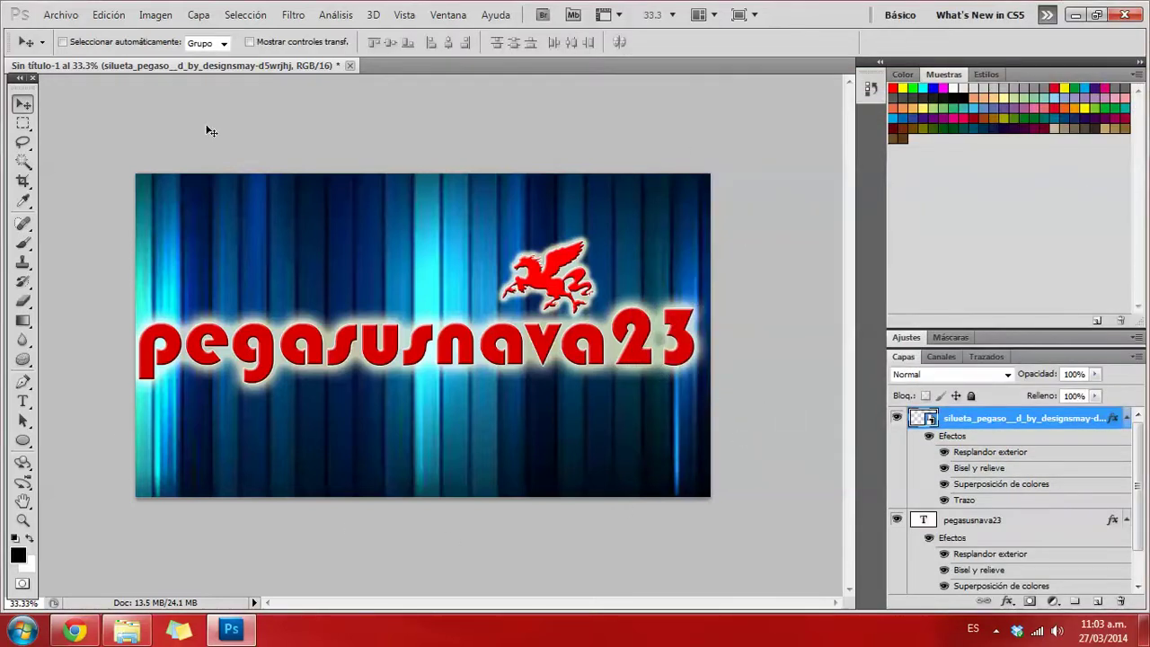
{"action": "left_click", "coordinate": [84, 636]}
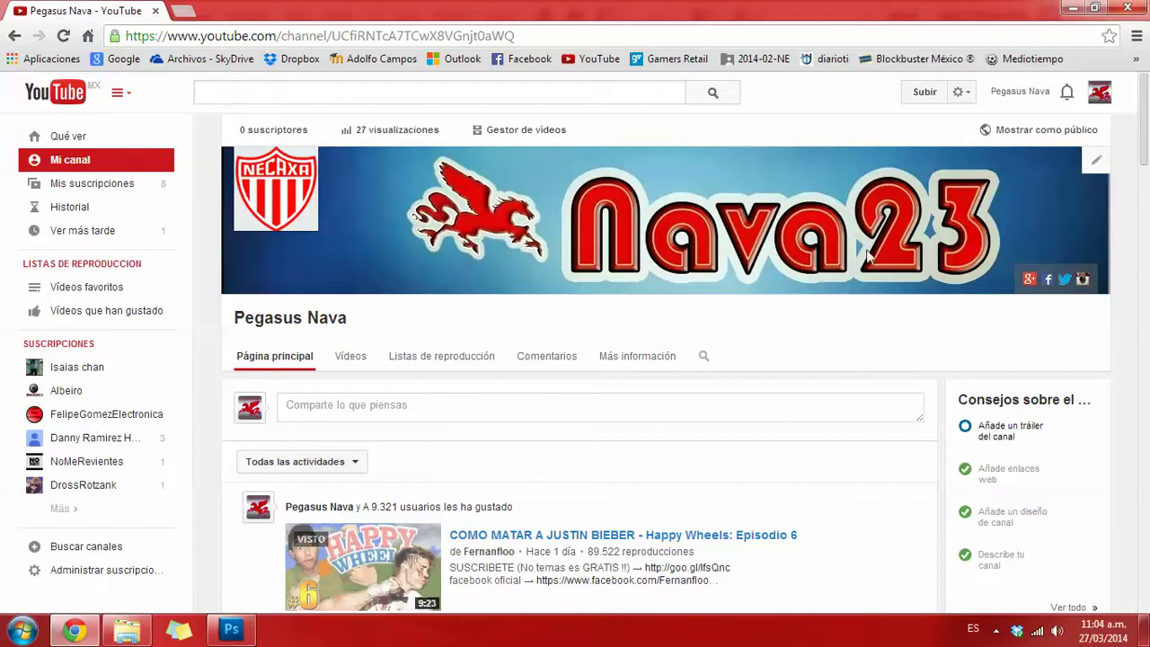
Return to Photoshop, minimize it, and reveal the desktop and hidden tray icons
{"action": "left_click", "coordinate": [1072, 8]}
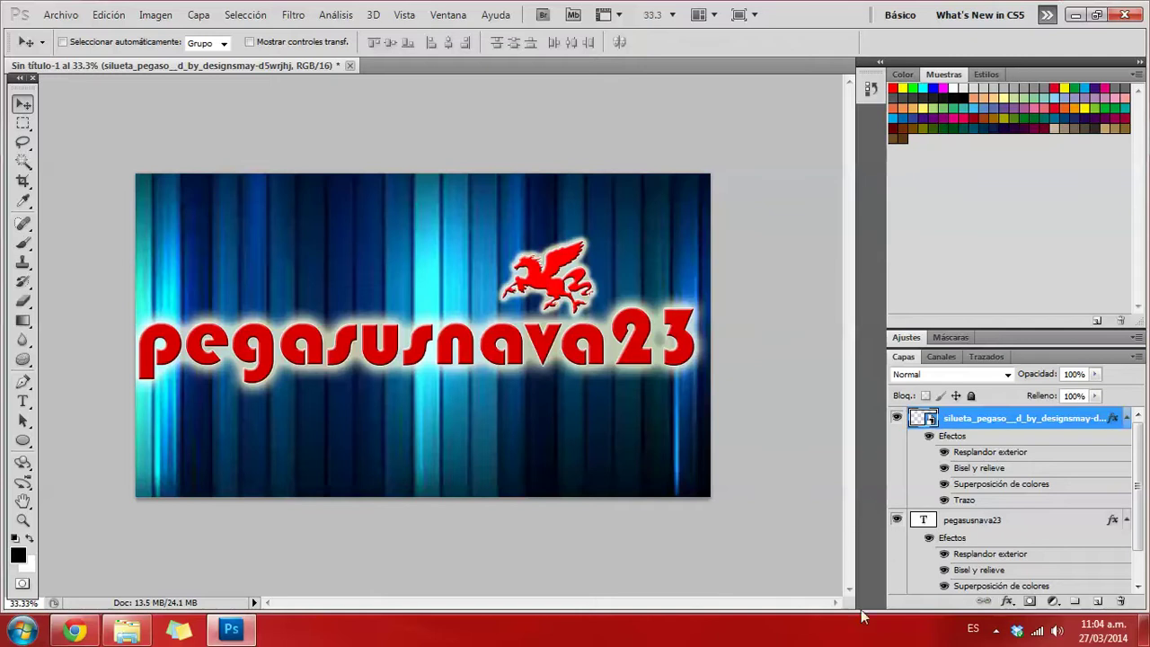
{"action": "left_click", "coordinate": [1076, 14]}
{"action": "left_click", "coordinate": [1143, 630]}
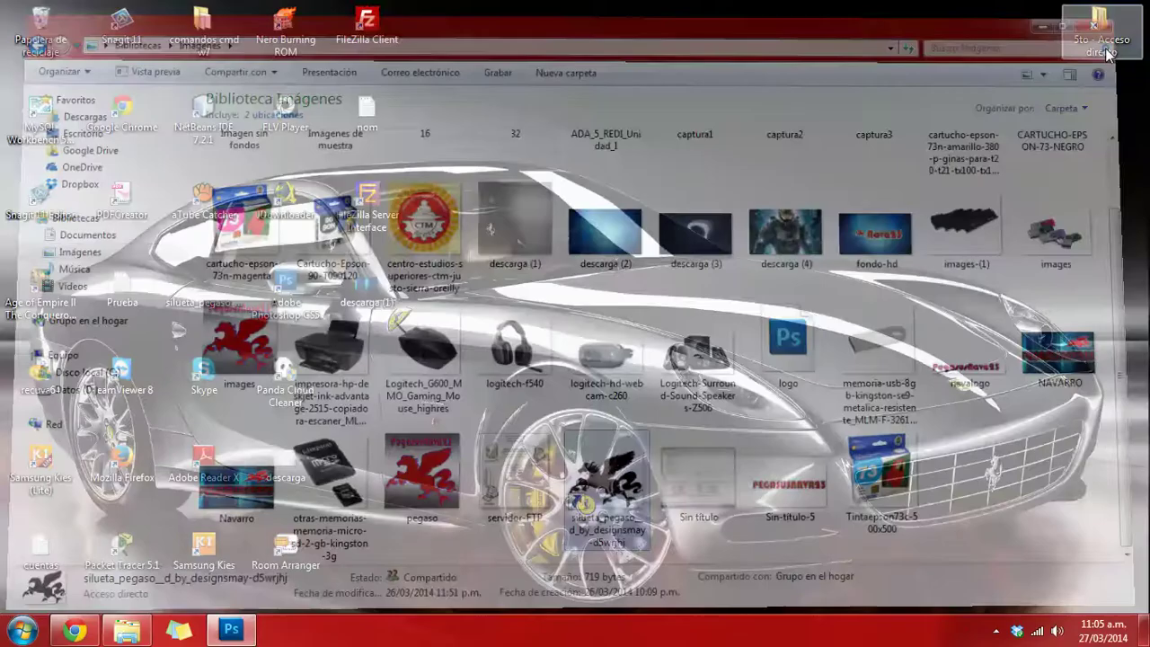
{"action": "left_click", "coordinate": [996, 631]}
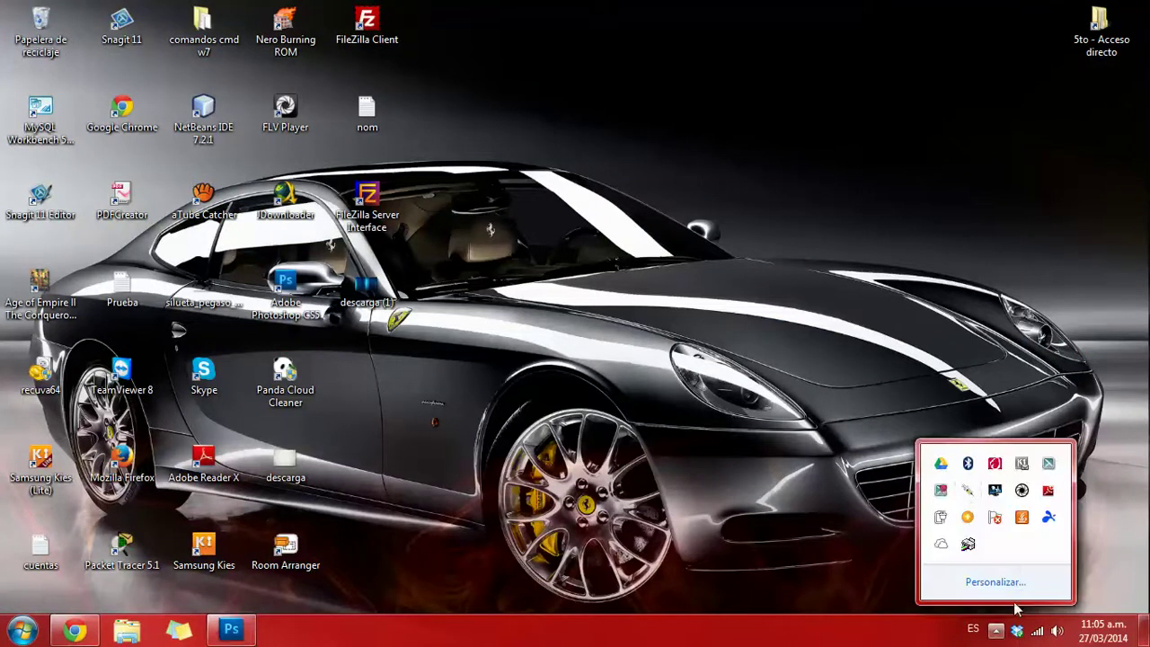